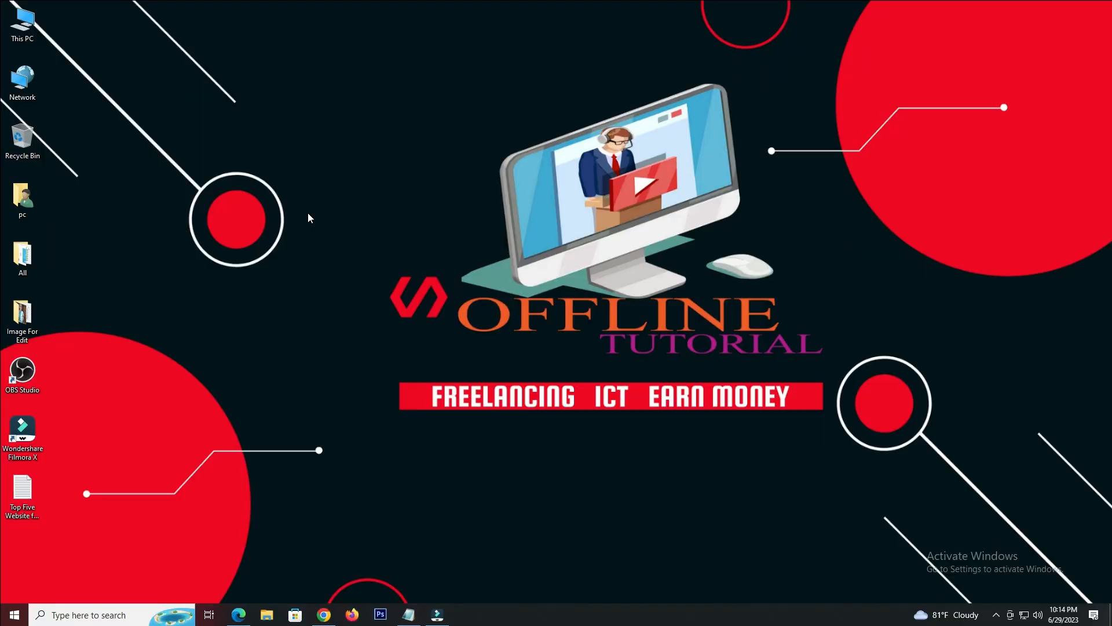
left_click(239, 614)
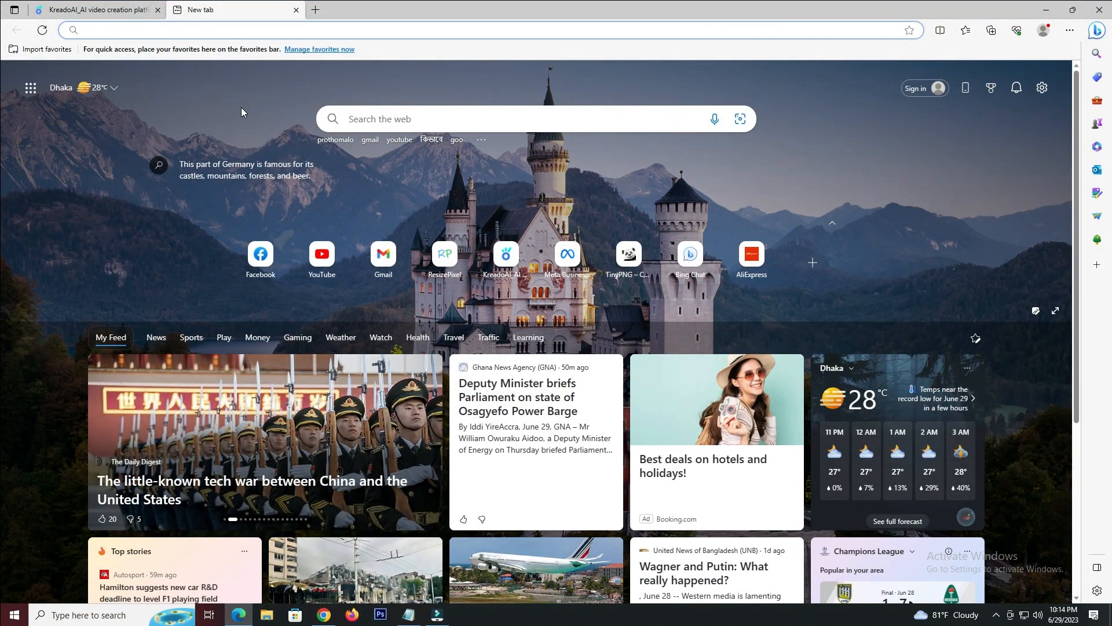
key("ctrl+shift+n")
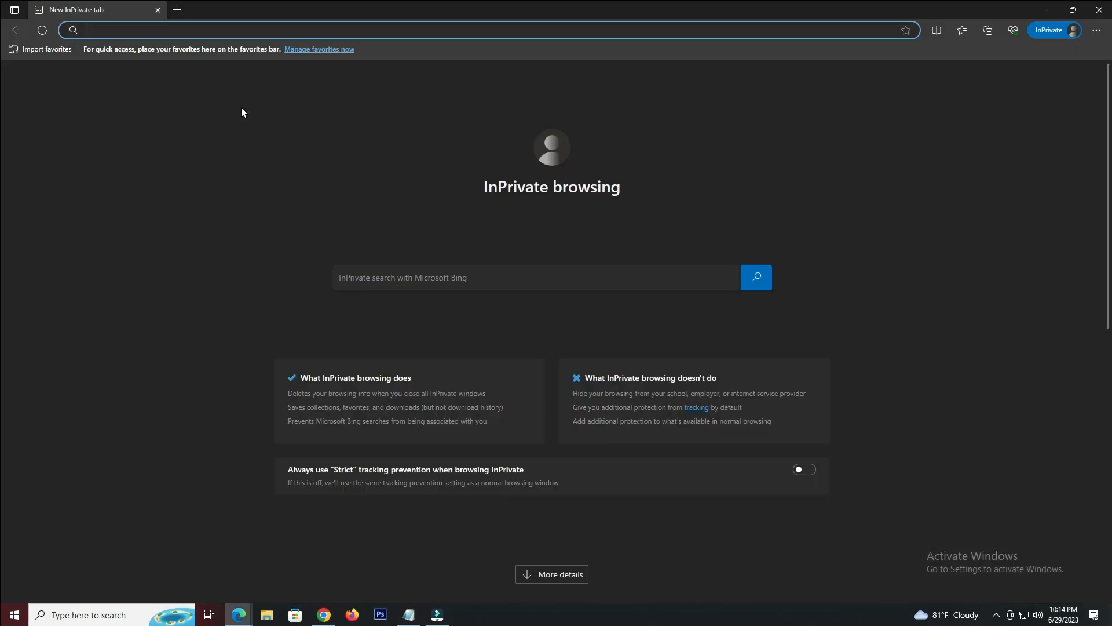
left_click(408, 616)
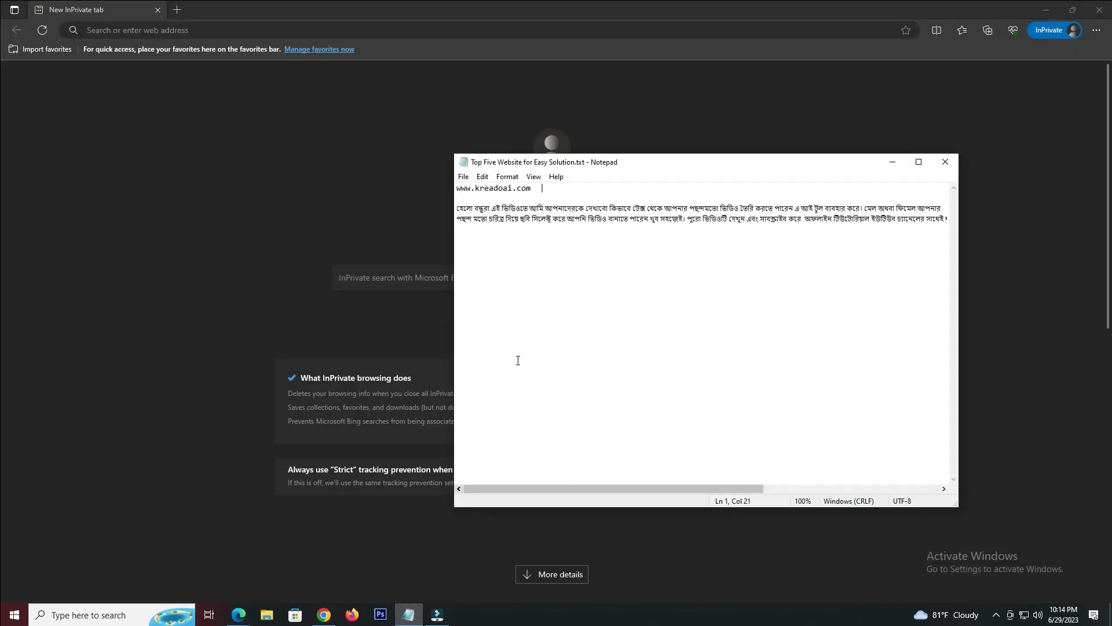
left_click_drag(531, 190, 456, 191)
key("ctrl+c")
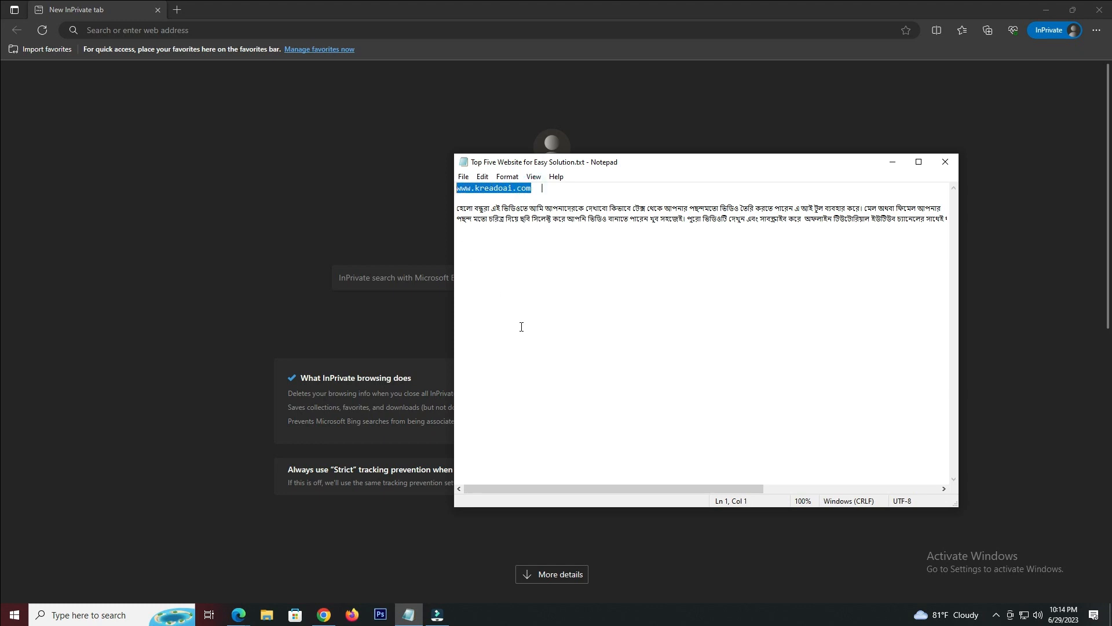
left_click(217, 29)
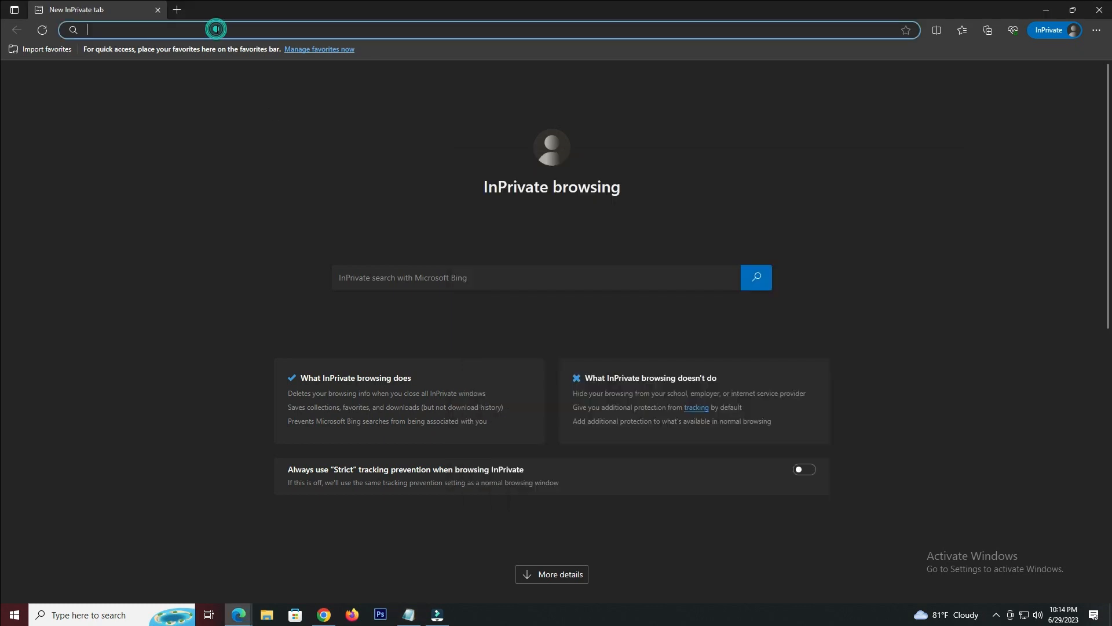
key("ctrl+v")
key("Return")
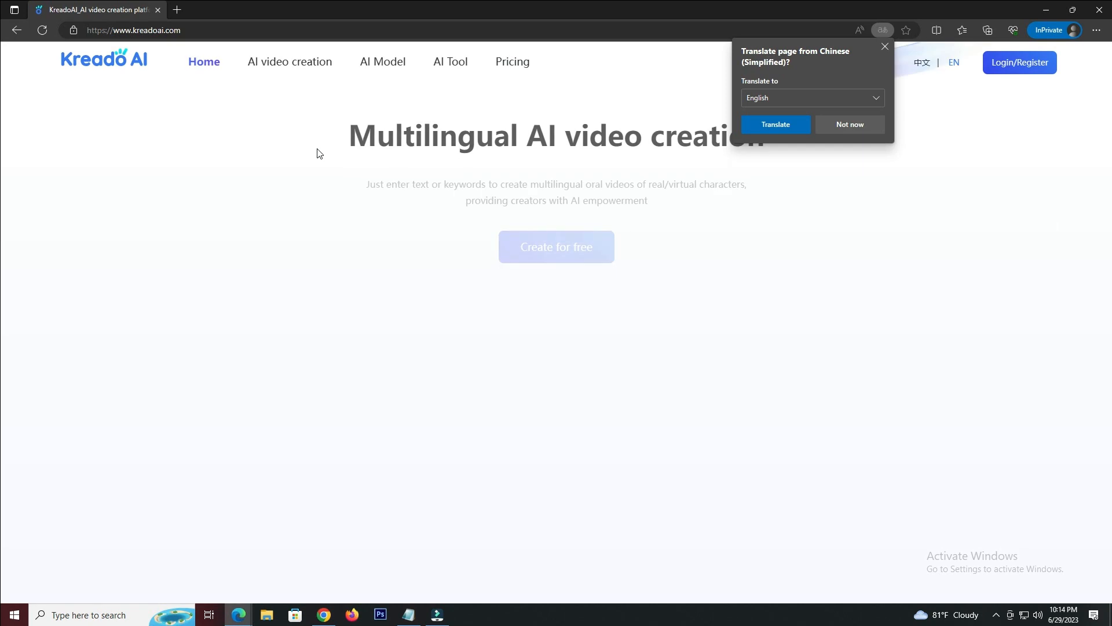
left_click(764, 123)
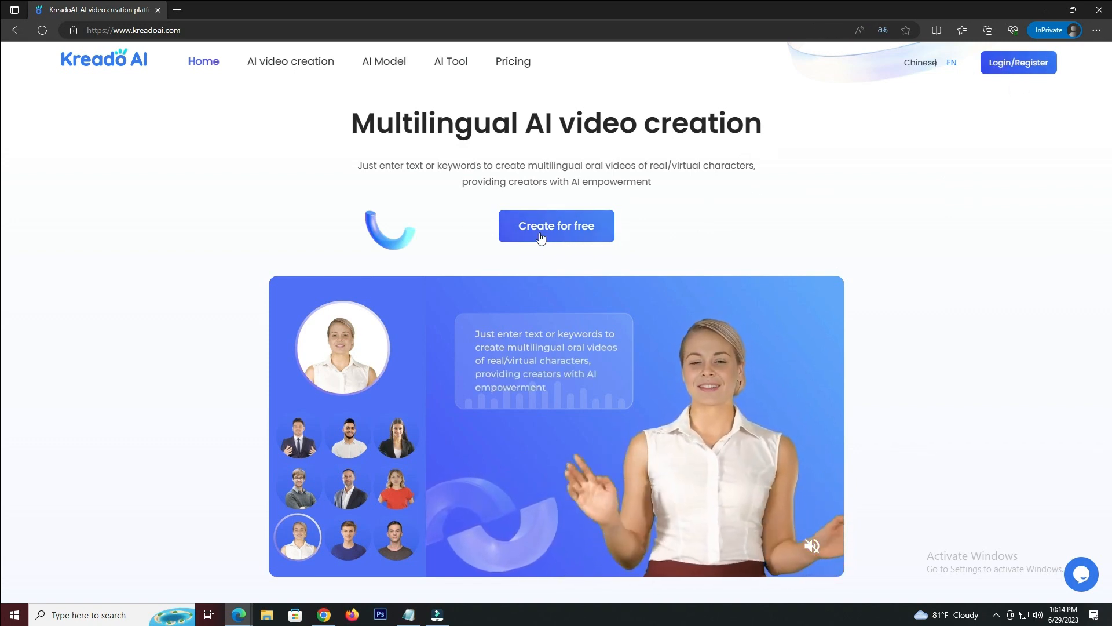
Step: Open the registration form for a free account and fill in the nickname, e-mail and password, using the saved login
left_click(558, 230)
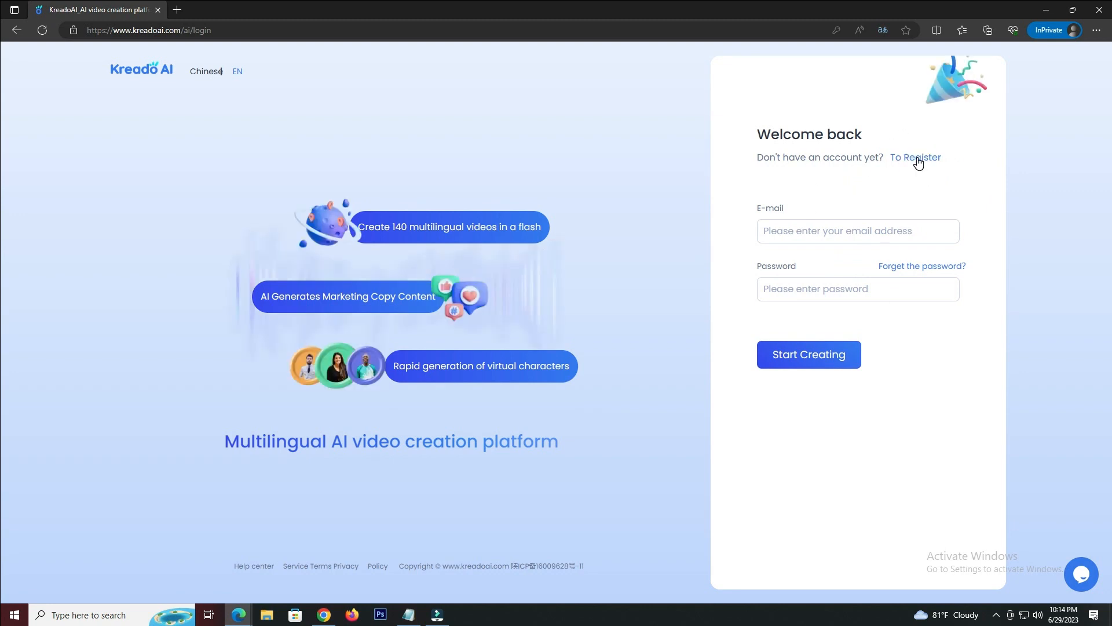
left_click(919, 158)
left_click(813, 198)
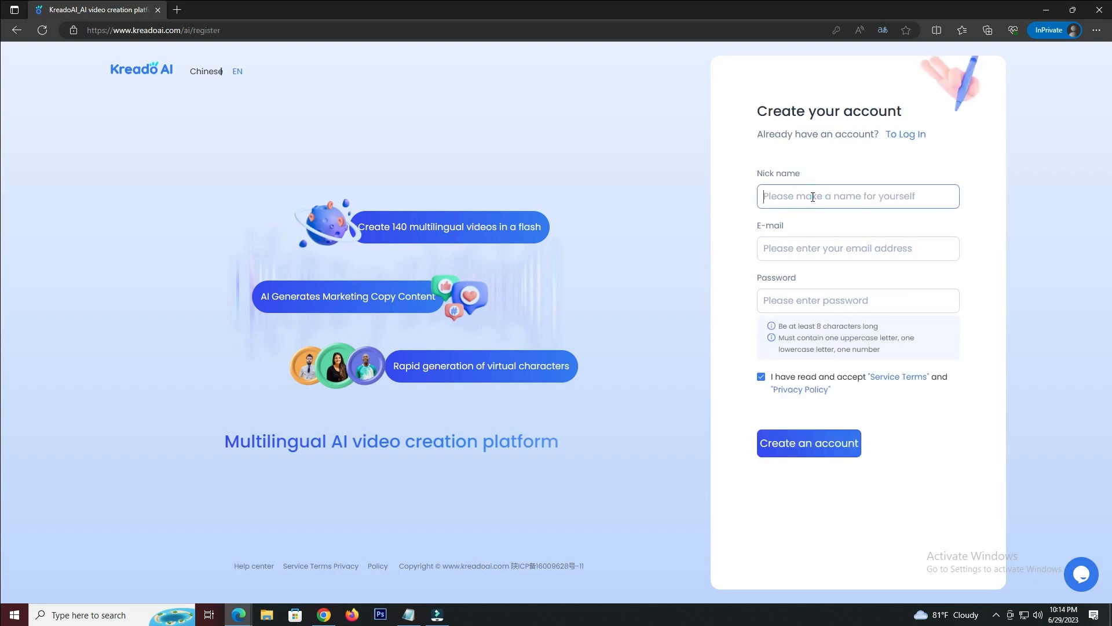
type("S")
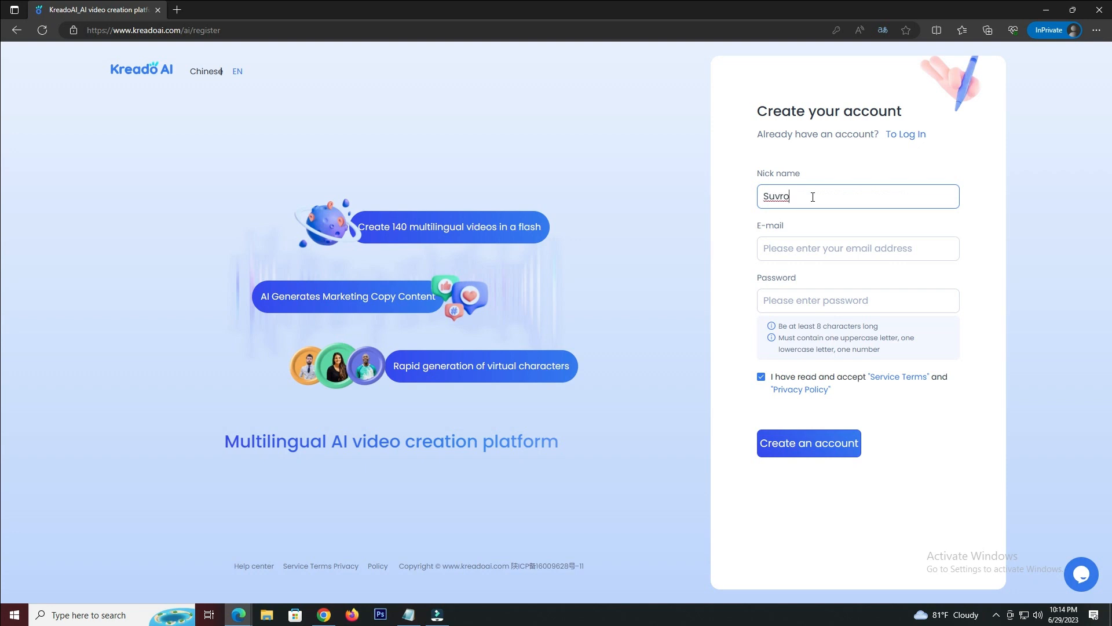
type("uvro")
left_click(838, 253)
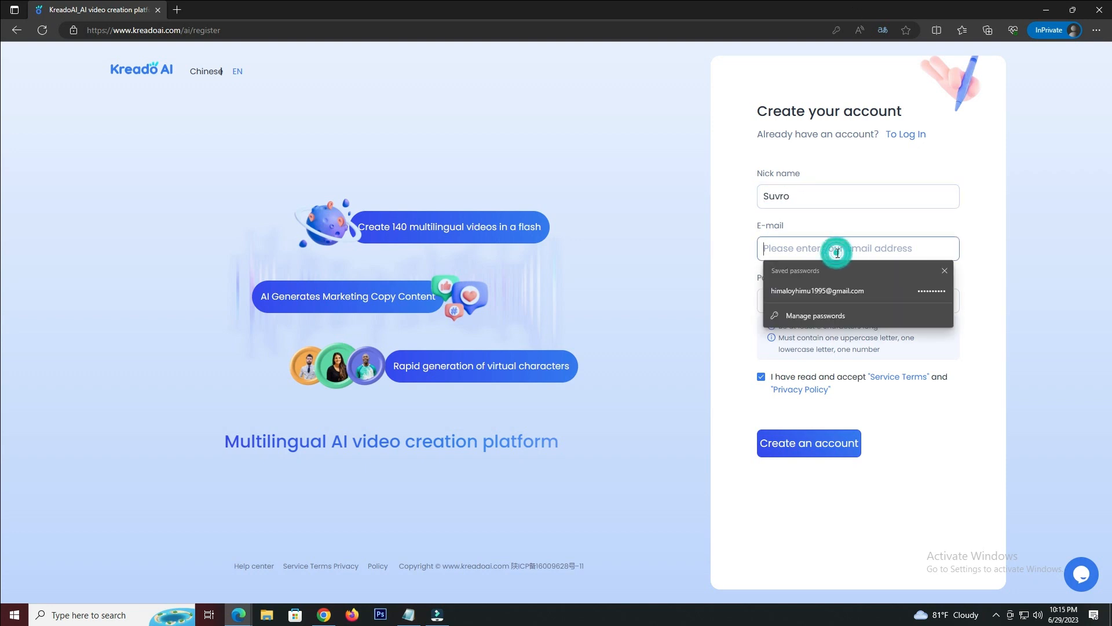
left_click(833, 285)
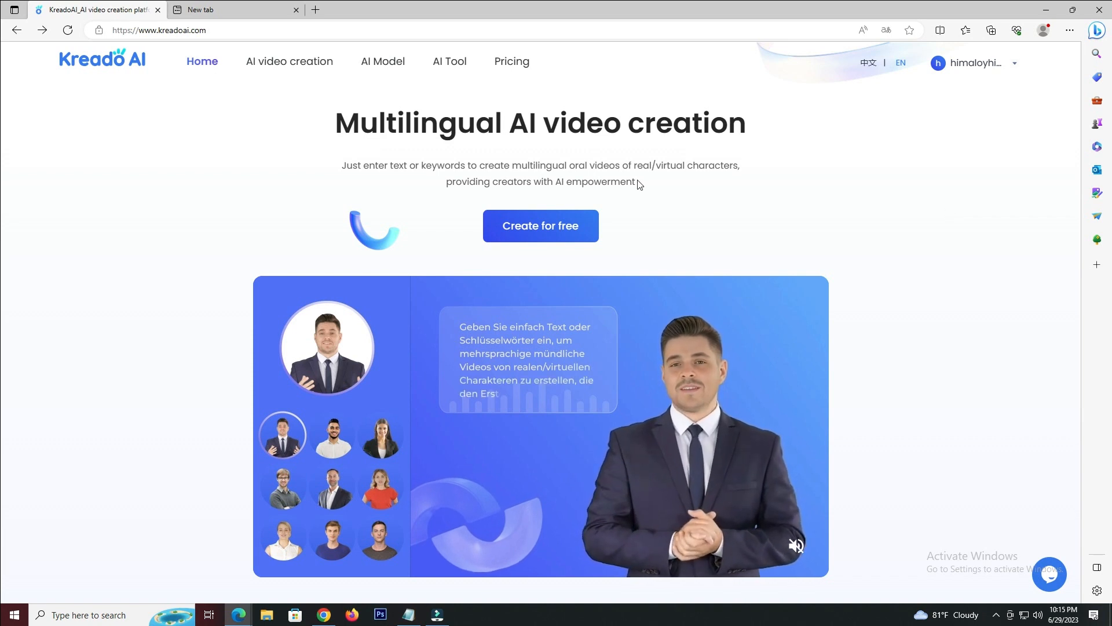
Step: Start a new Digital Human Video Creation project from the video creation category
left_click(546, 228)
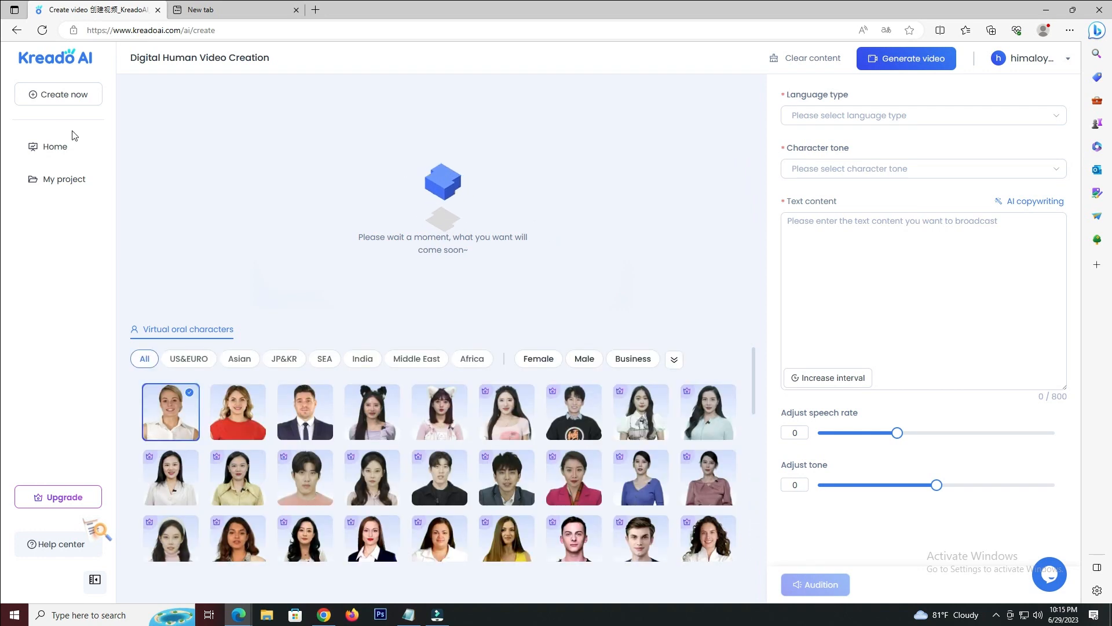
left_click(65, 96)
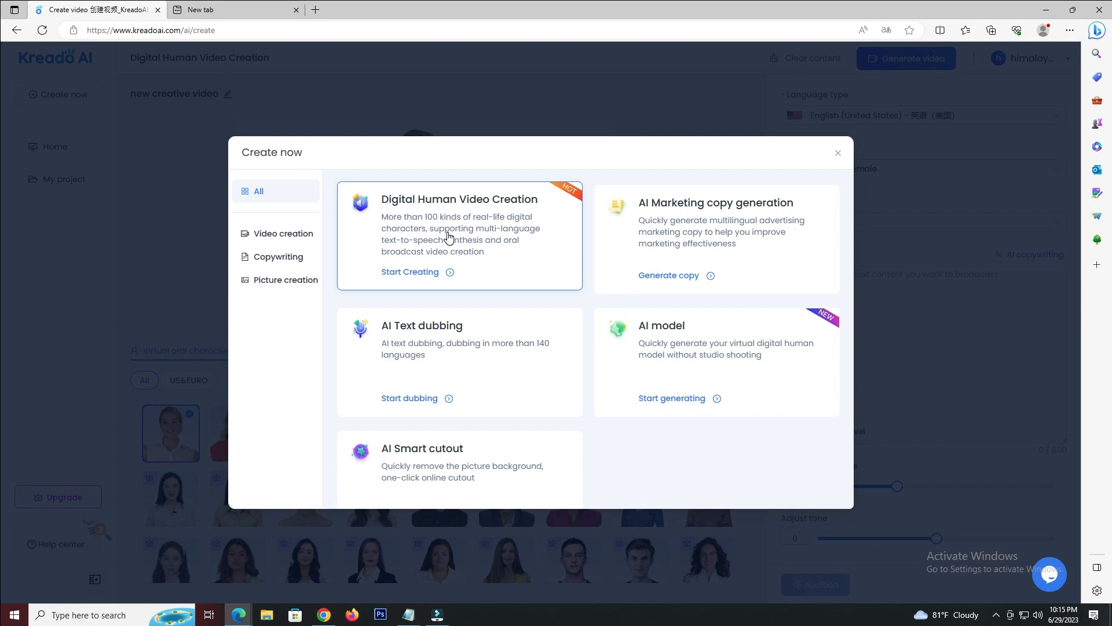
left_click(296, 233)
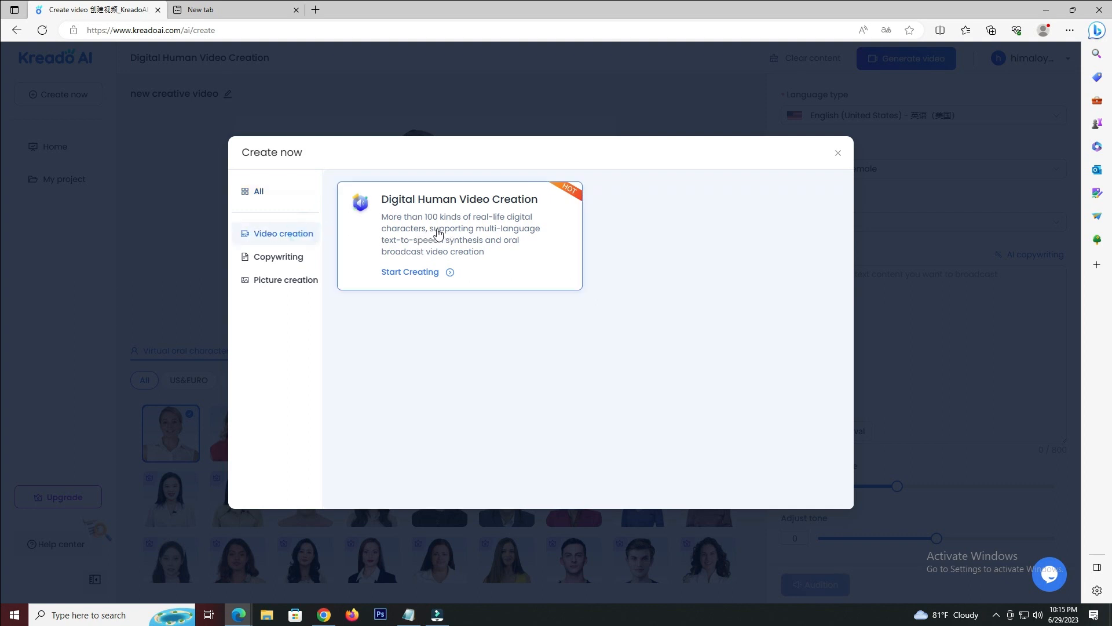
left_click(417, 273)
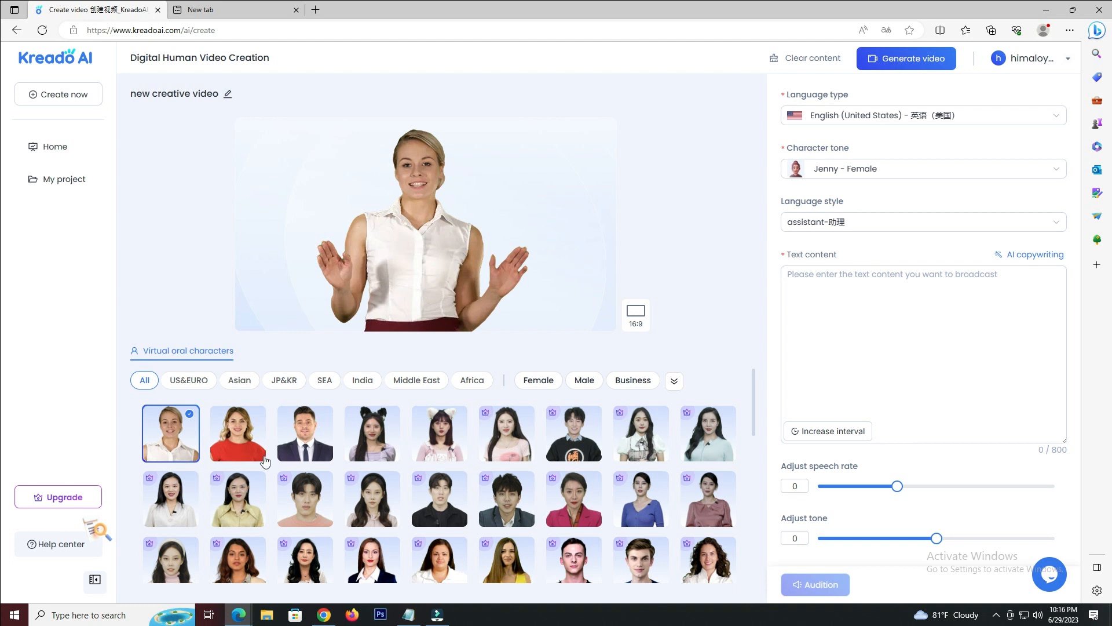
Step: Try the second to fifth virtual characters and a membership-exclusive one, dismissing the upgrade notice
left_click(240, 429)
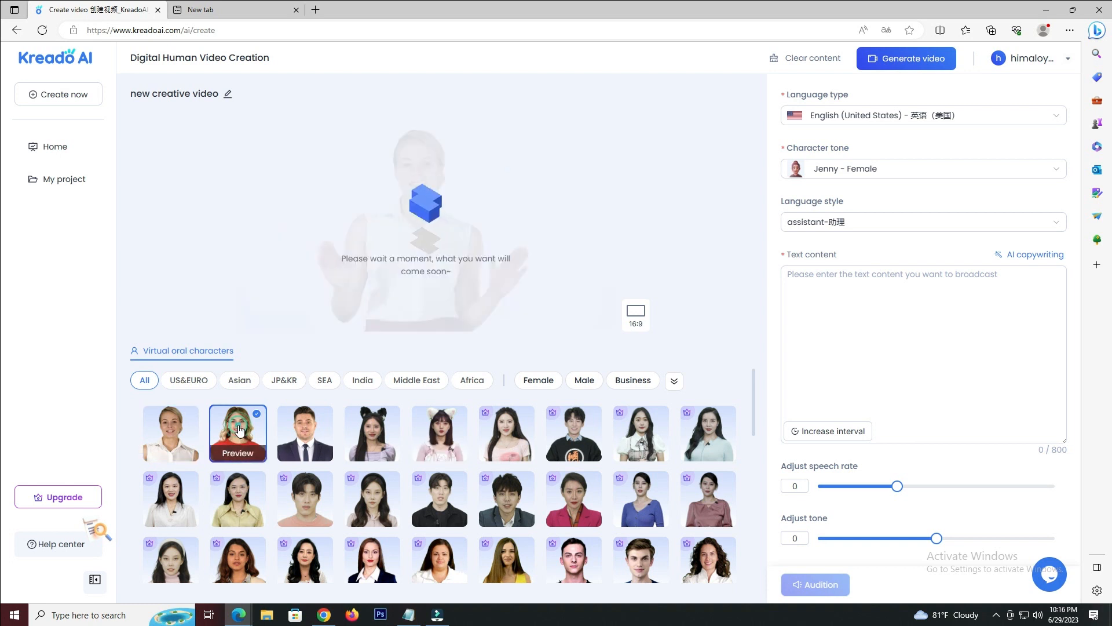
left_click(307, 433)
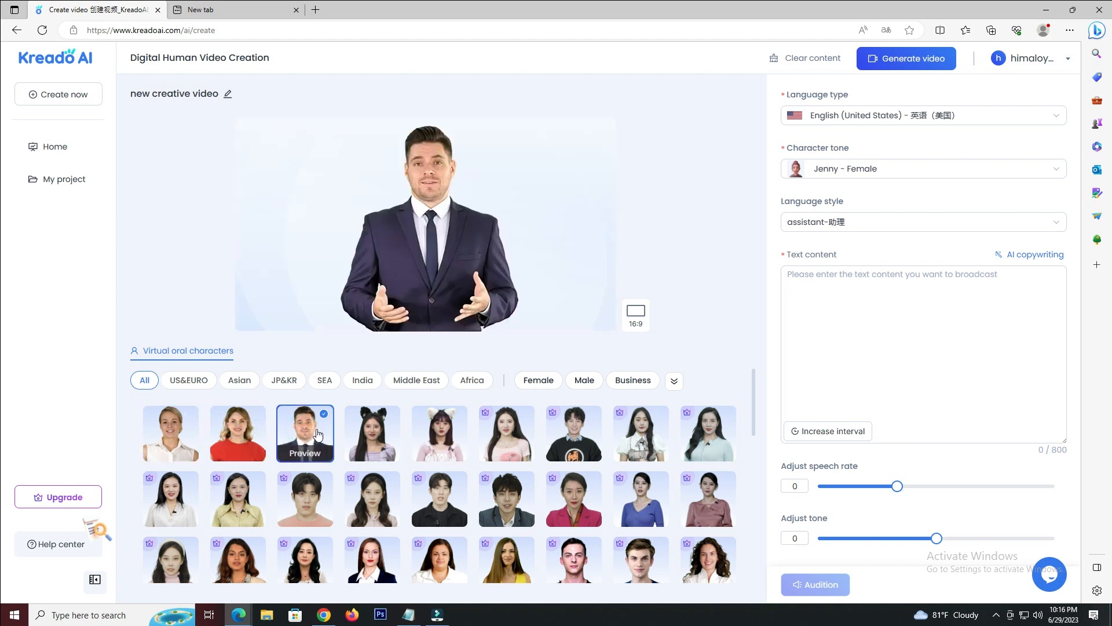
left_click(373, 435)
left_click(440, 434)
left_click(494, 432)
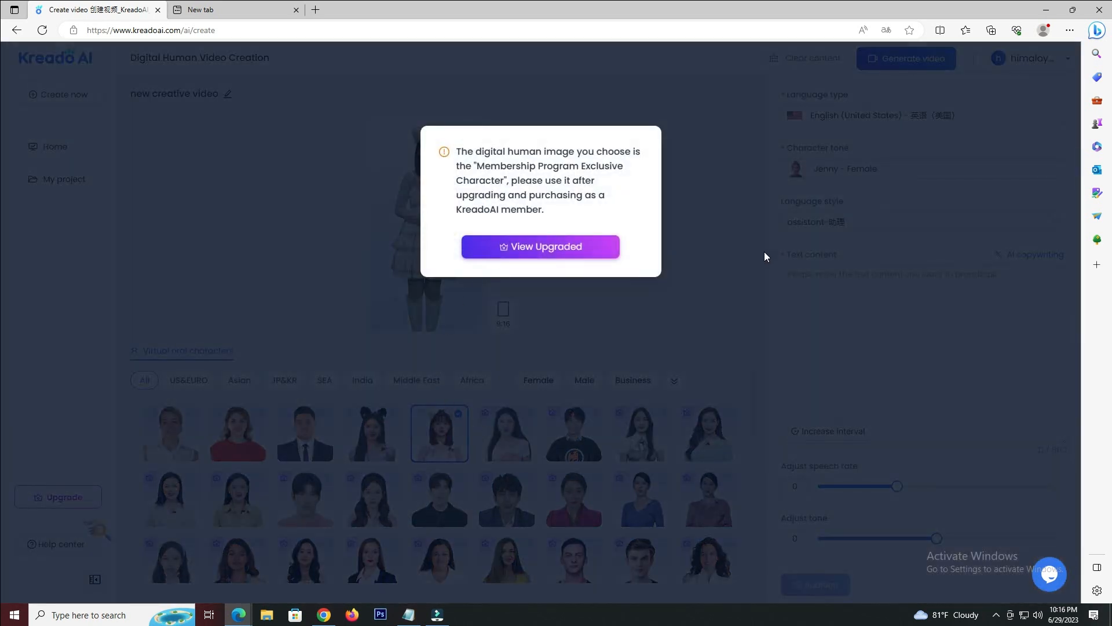
left_click(764, 253)
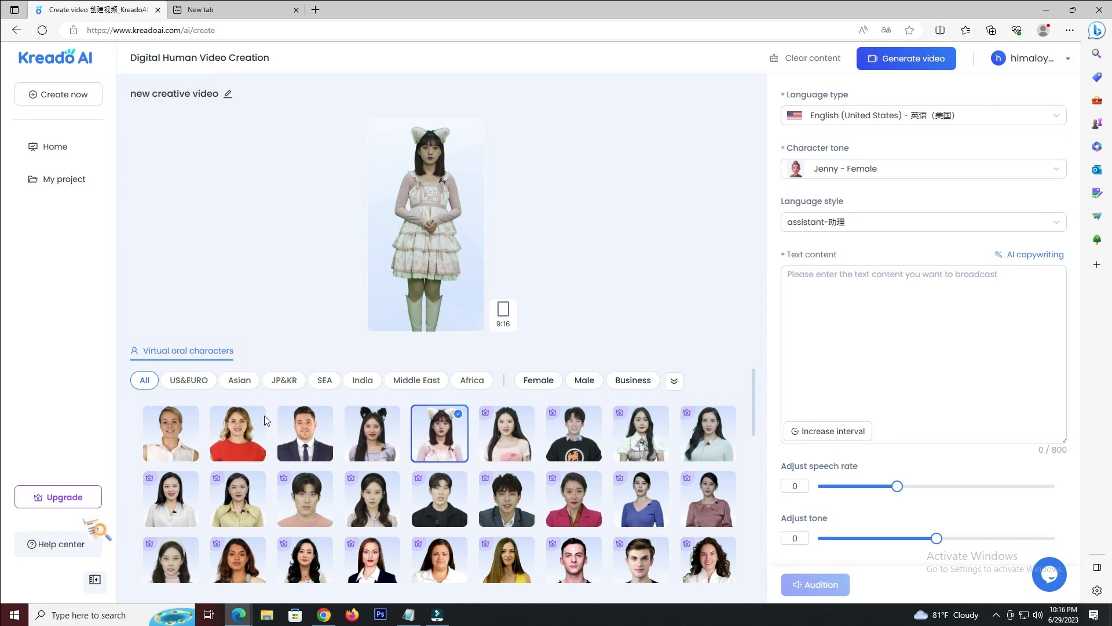
Step: Preview the first five virtual characters one after another
left_click(187, 424)
left_click(238, 427)
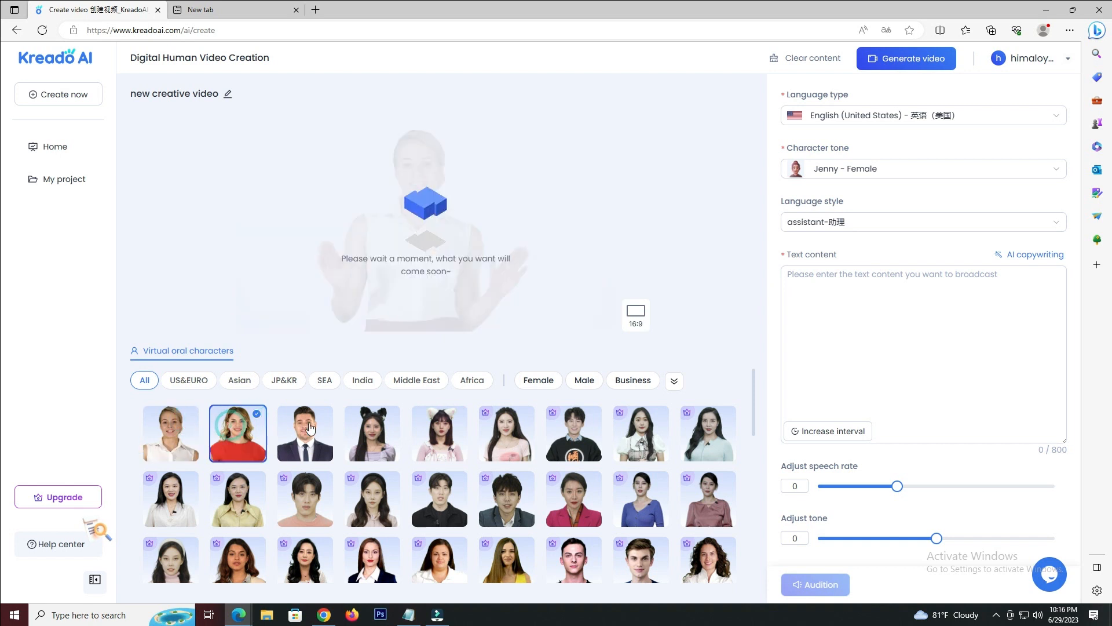
left_click(311, 427)
left_click(362, 429)
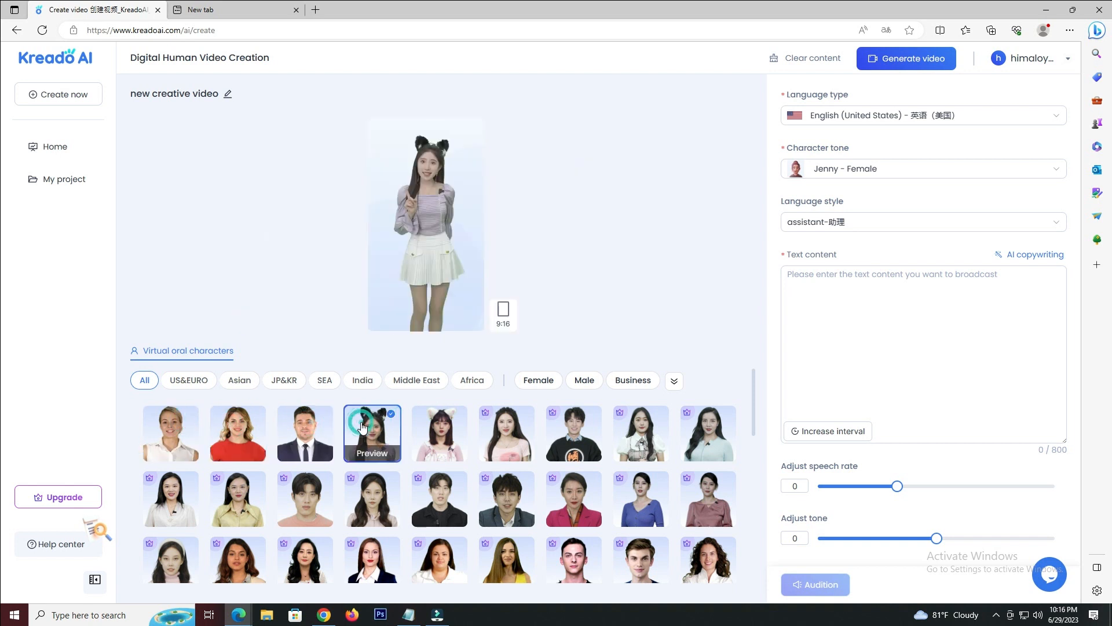
left_click(439, 437)
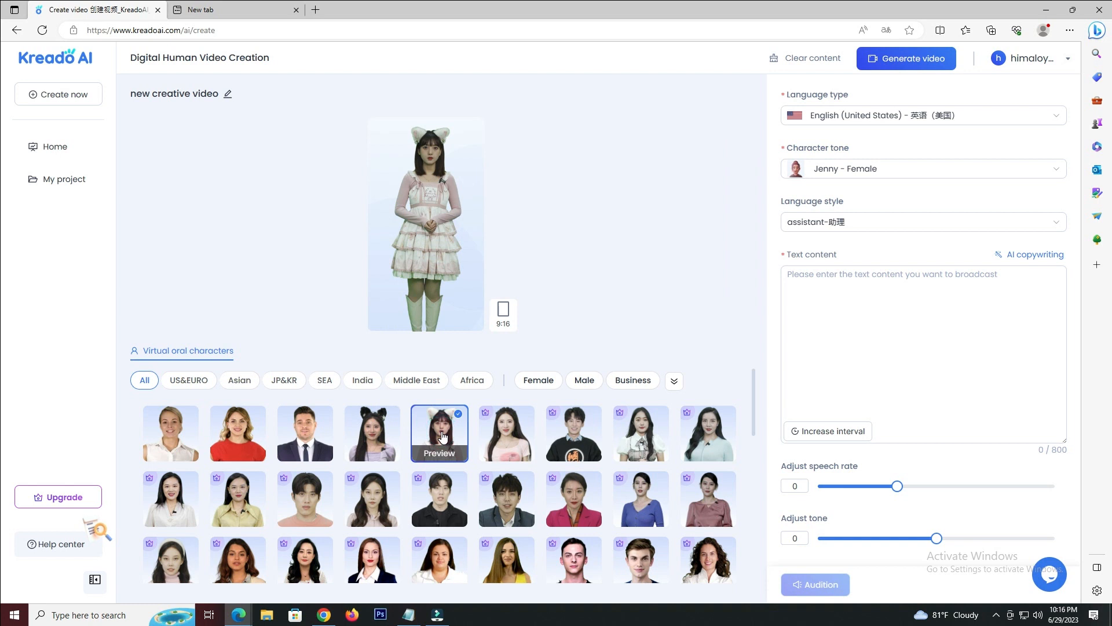
Step: Browse the US&EURO and Asian virtual characters, returning to the full character list
left_click(210, 381)
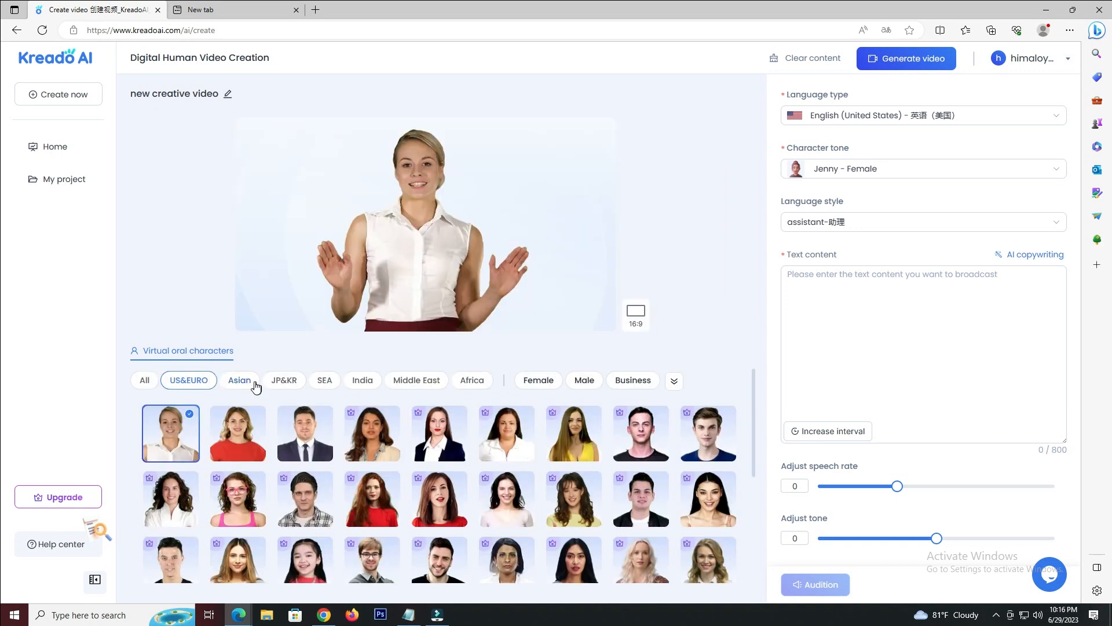
left_click(239, 382)
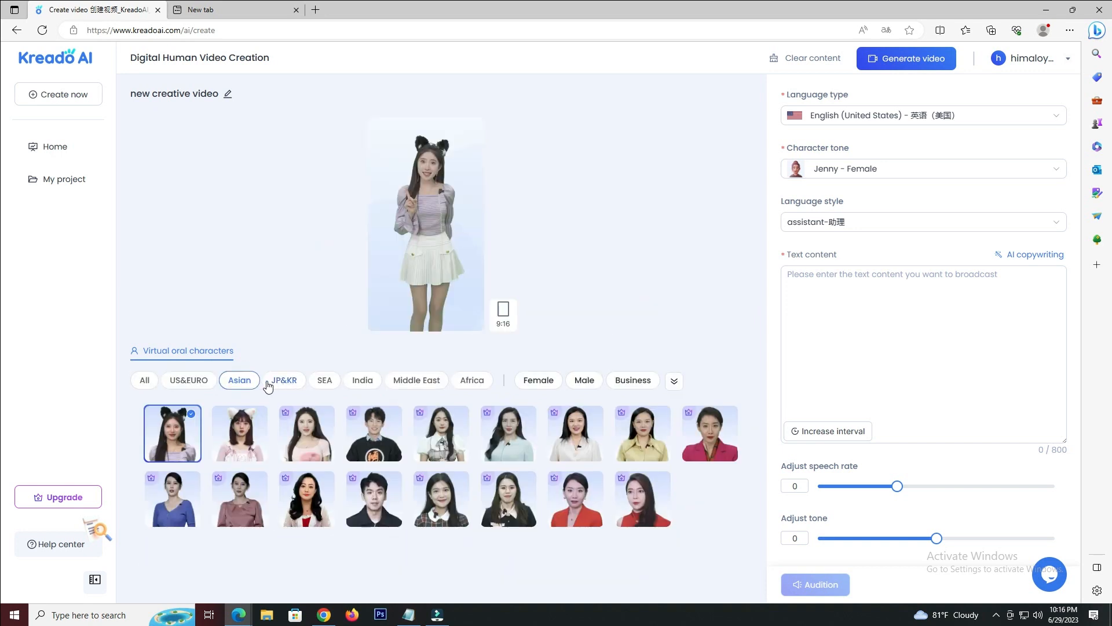
left_click(149, 382)
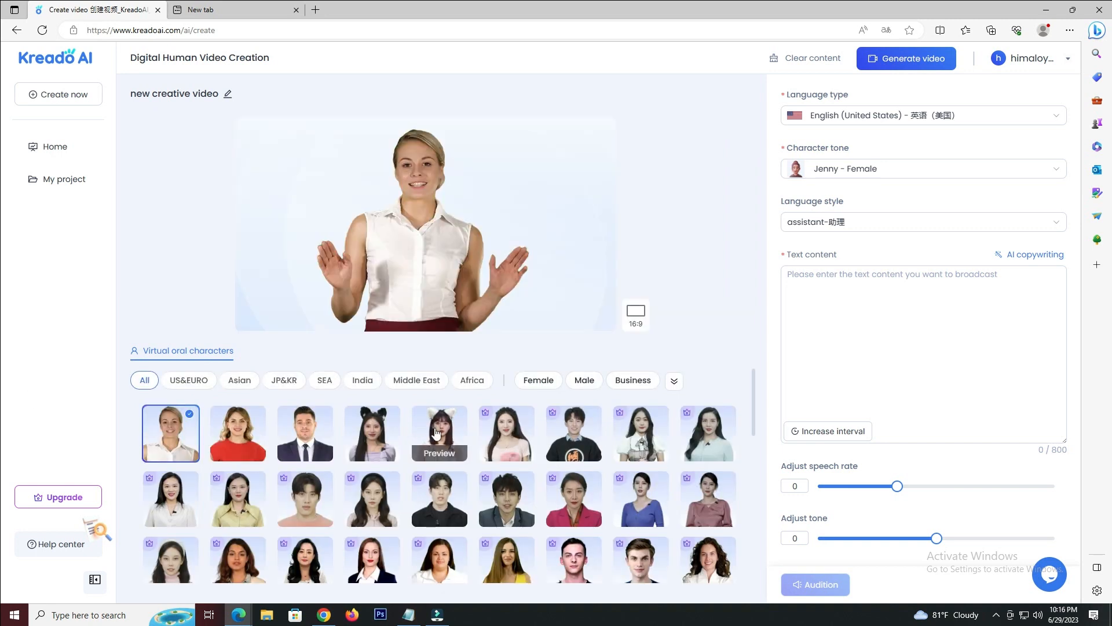
Step: Compare the two cat-eared characters and choose the one with black ears as the presenter
left_click(368, 432)
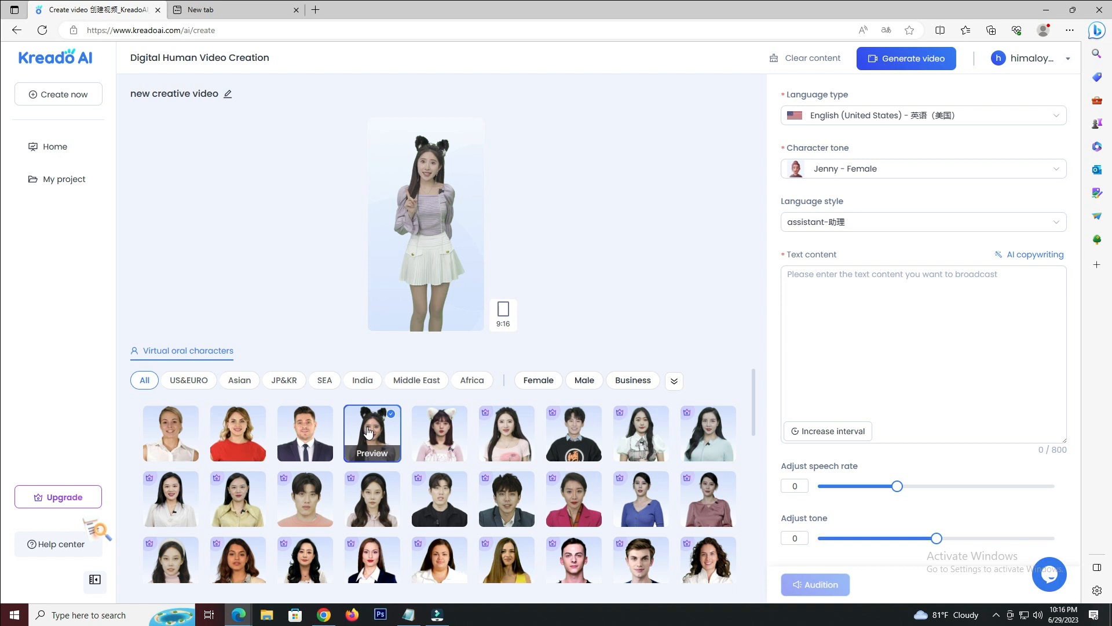
left_click(449, 433)
left_click(380, 431)
Step: Look up "ban" among the language types and set the video's language to Bangla (Bangladesh)
left_click(1003, 120)
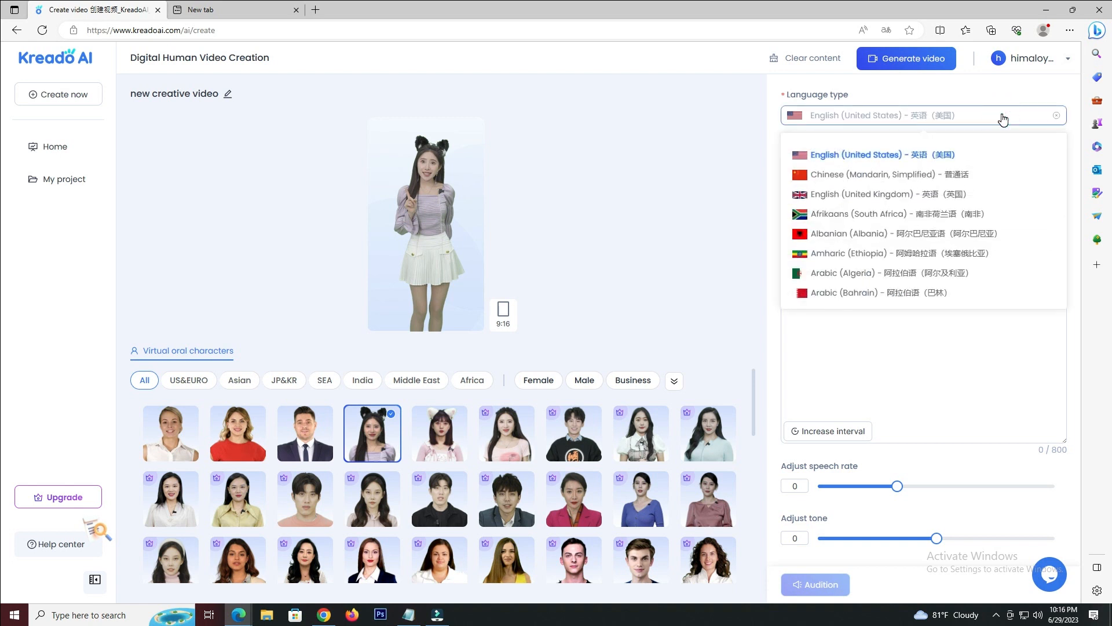
left_click(904, 156)
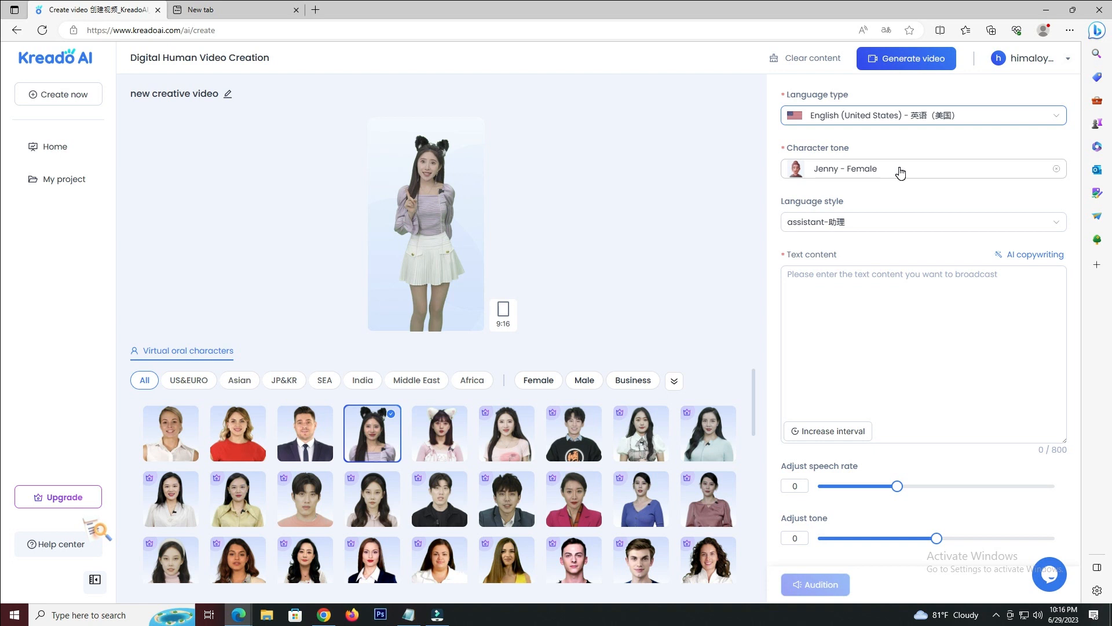
left_click(938, 122)
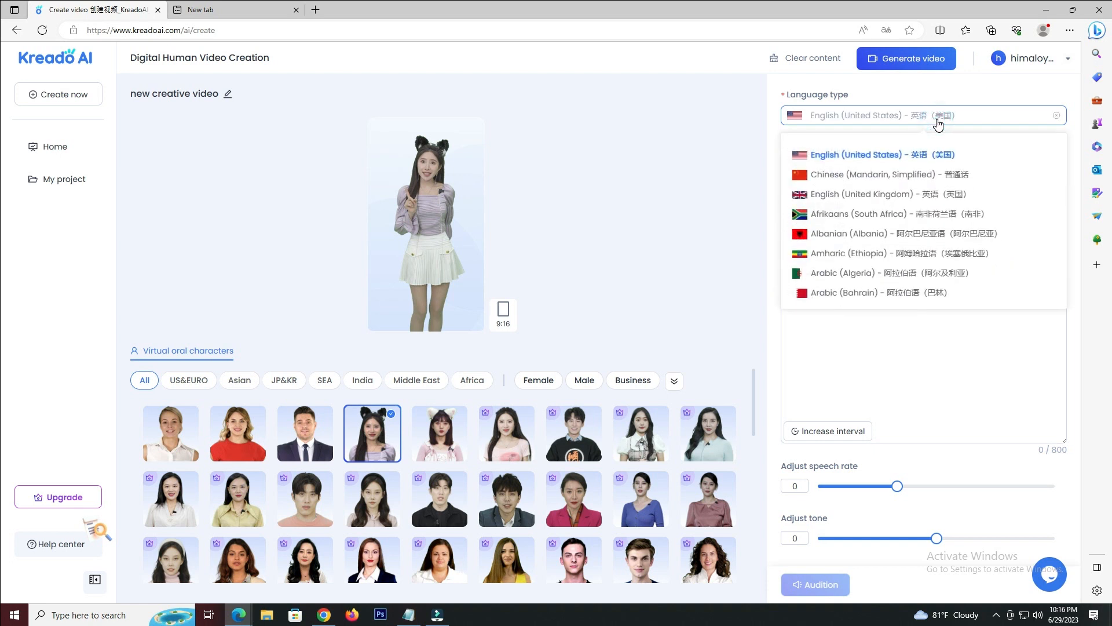
type("ban")
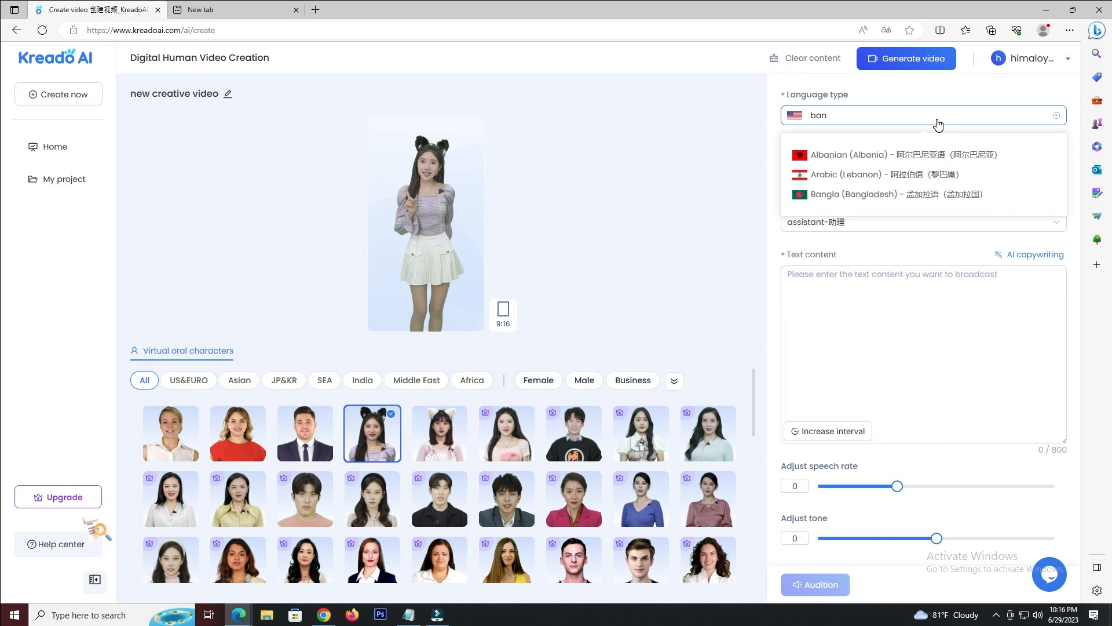
left_click(920, 194)
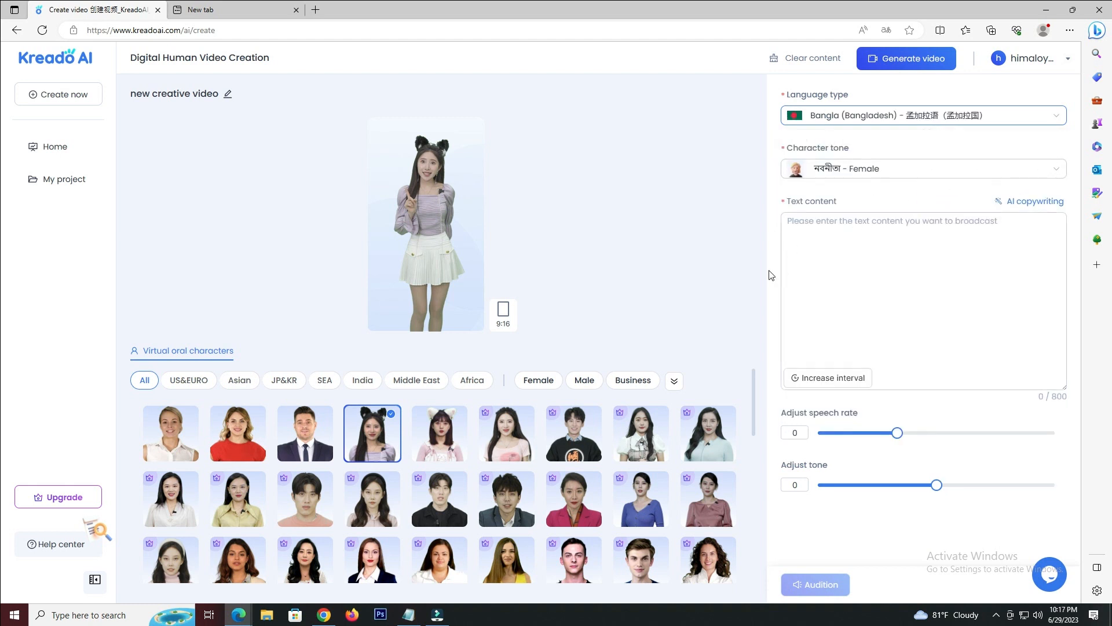
Step: Choose the man in the dark suit as the presenter and set the character tone to প্রদ্বীপ - Male
left_click(311, 433)
left_click(1046, 169)
left_click(833, 228)
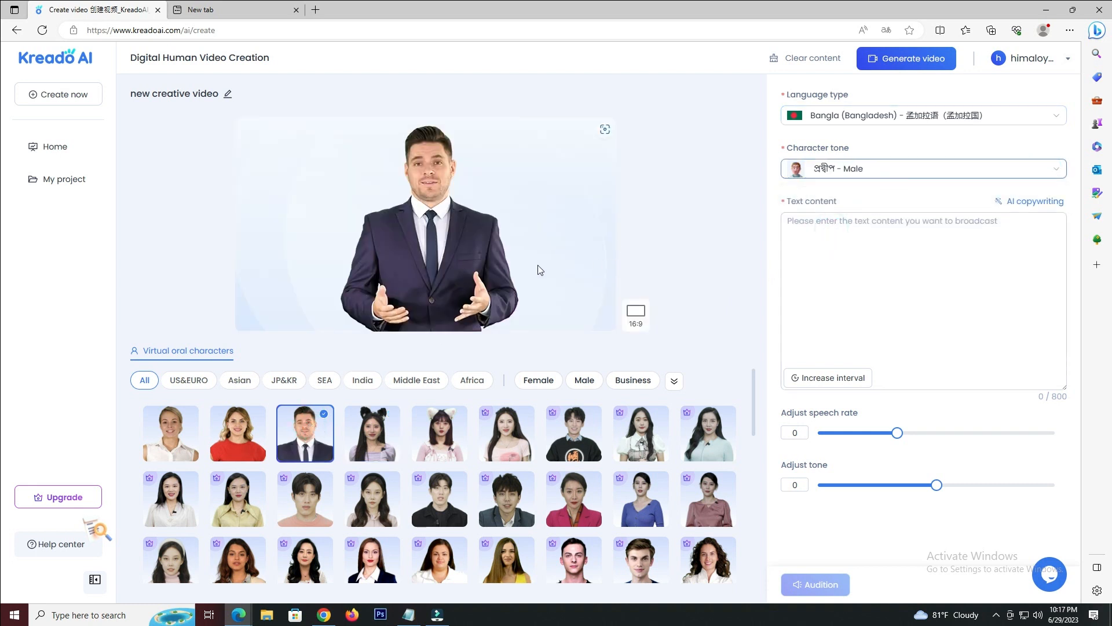
Step: Choose the black cat-eared woman as the presenter and set the character tone to নবনীতা - Female
left_click(372, 434)
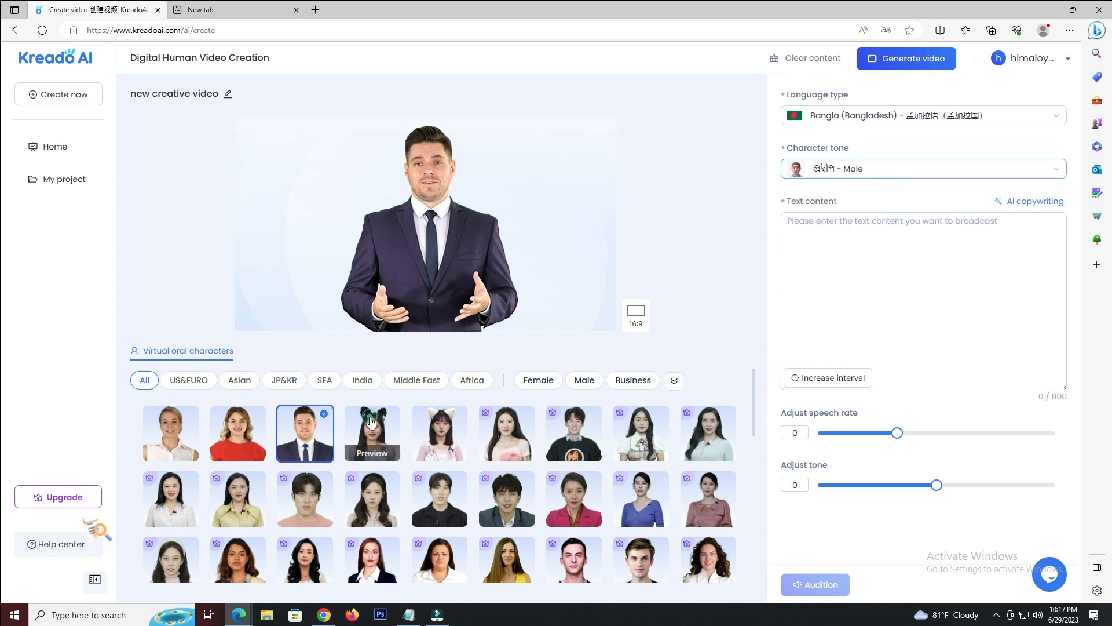
left_click(883, 170)
left_click(845, 210)
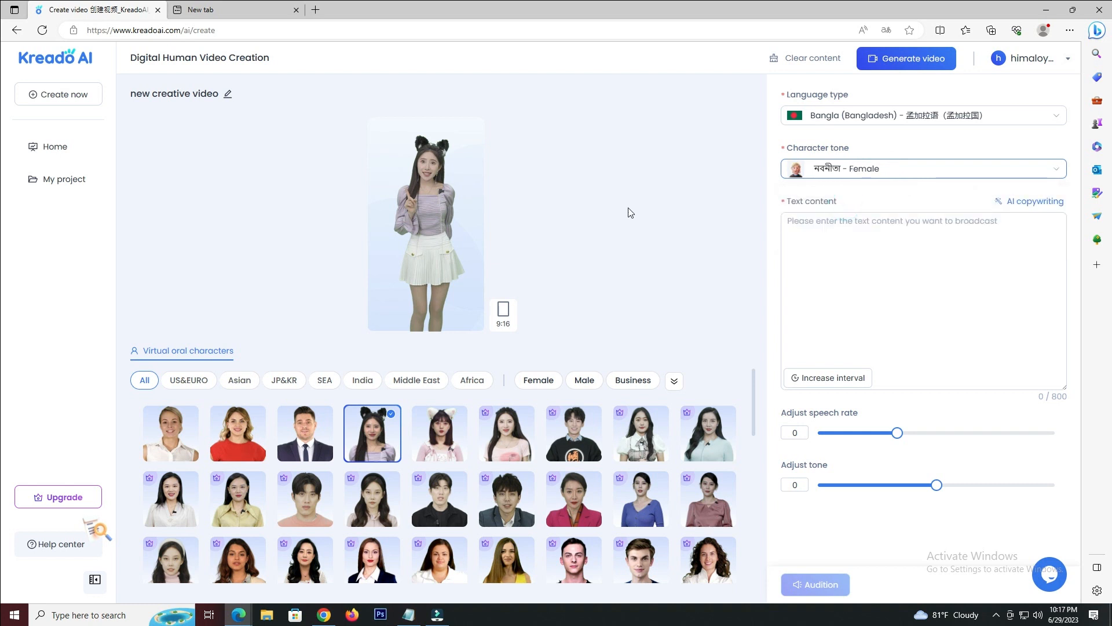
Step: Copy the Bangla script from Top Five Website for Easy Solution.txt in Notepad and paste it as the video's text content
left_click(817, 238)
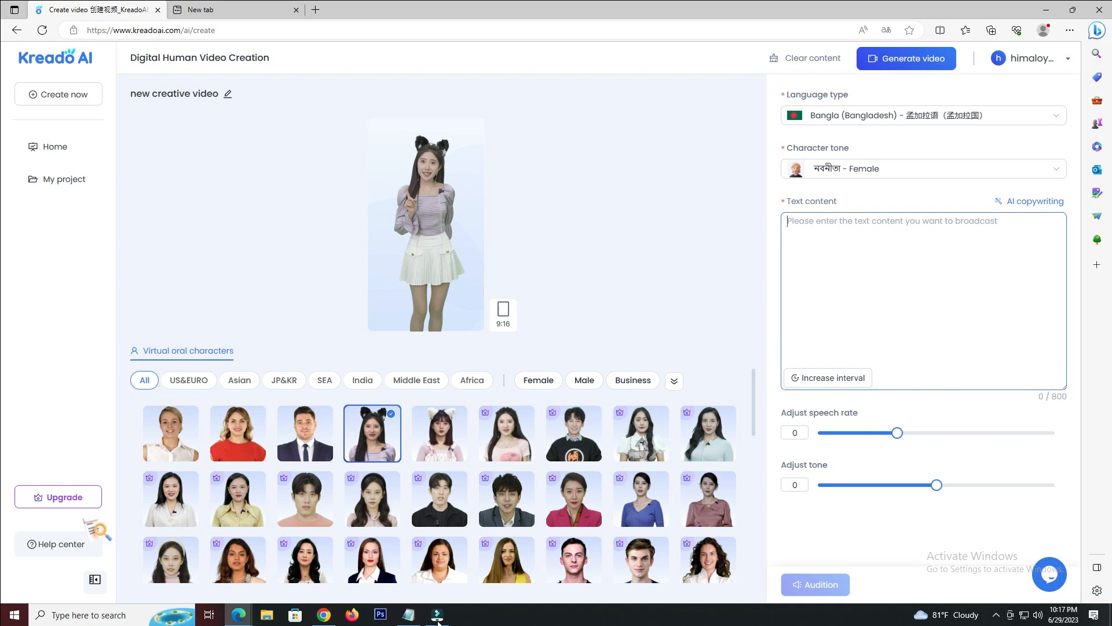
left_click(409, 613)
left_click(623, 252)
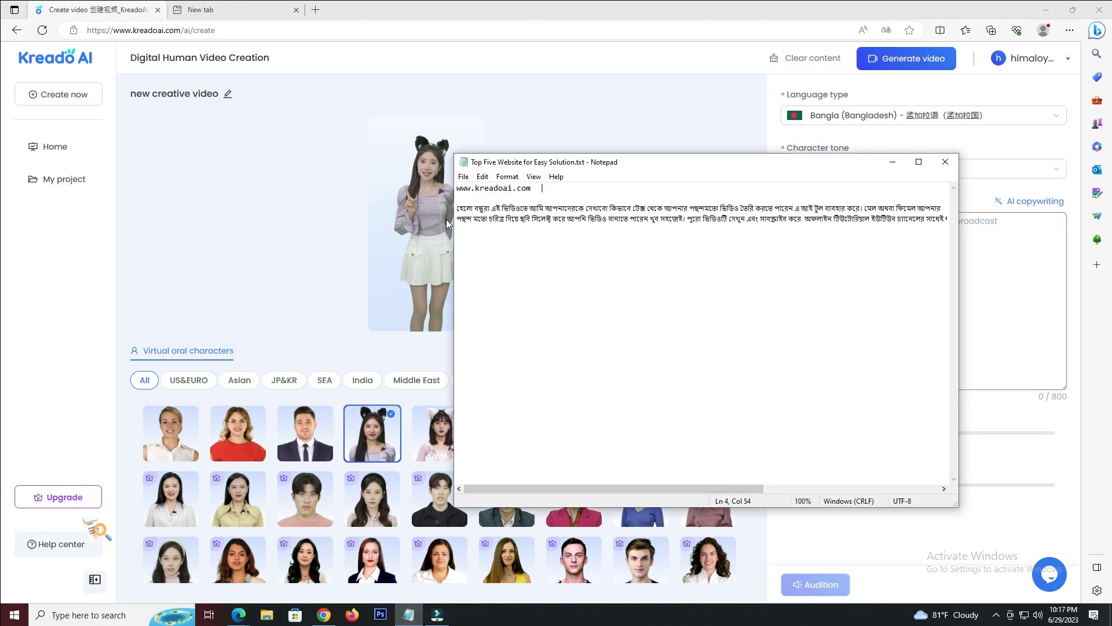
left_click_drag(458, 207, 991, 232)
key("ctrl+c")
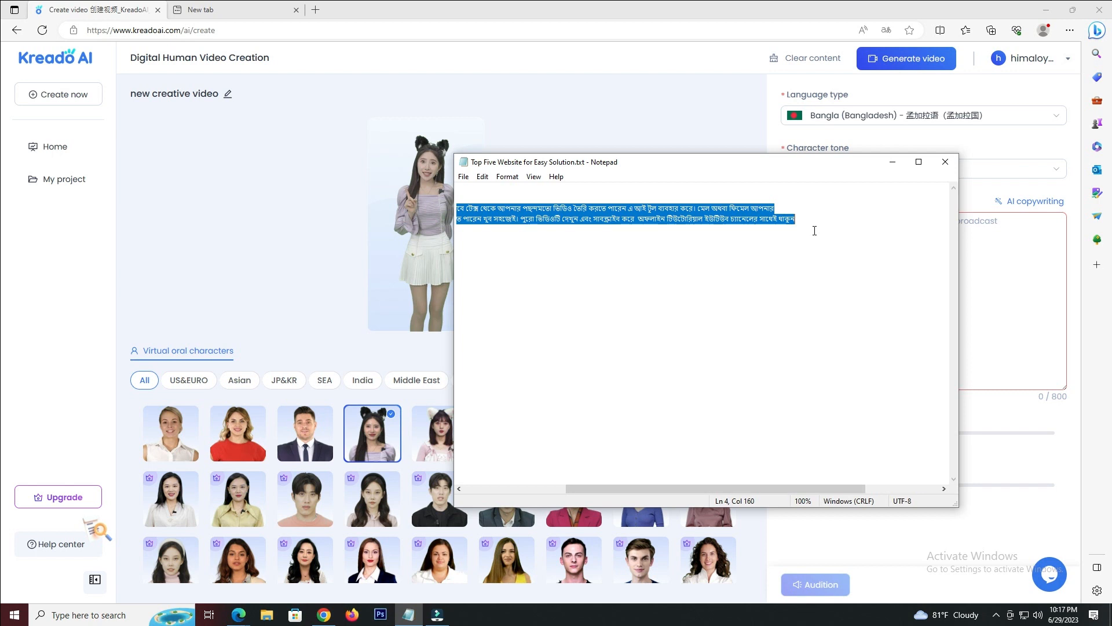
left_click(833, 217)
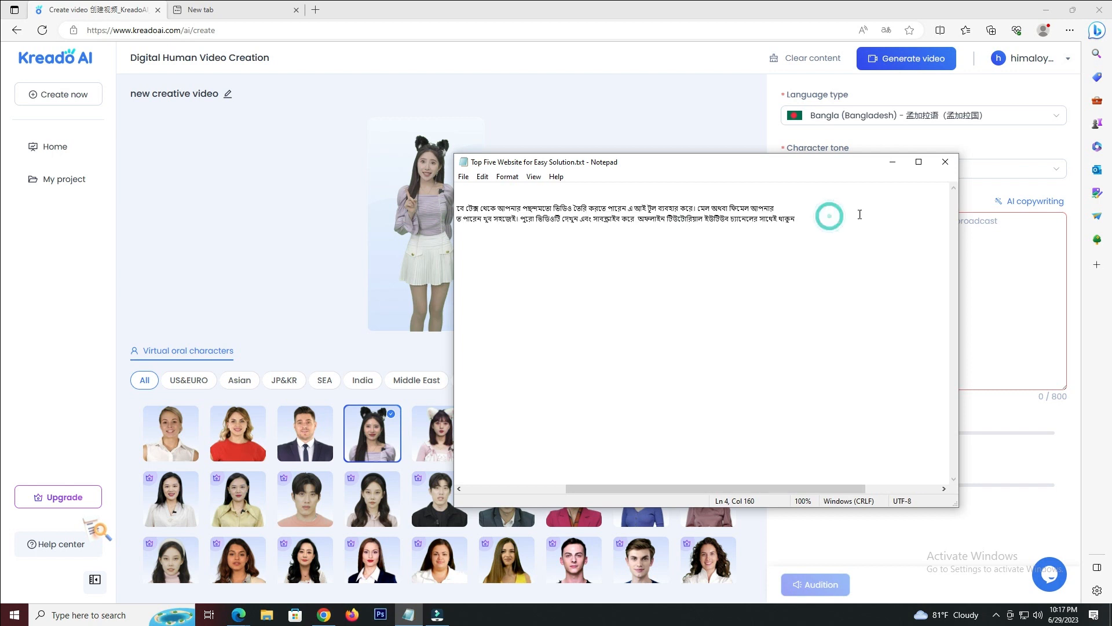
left_click(893, 163)
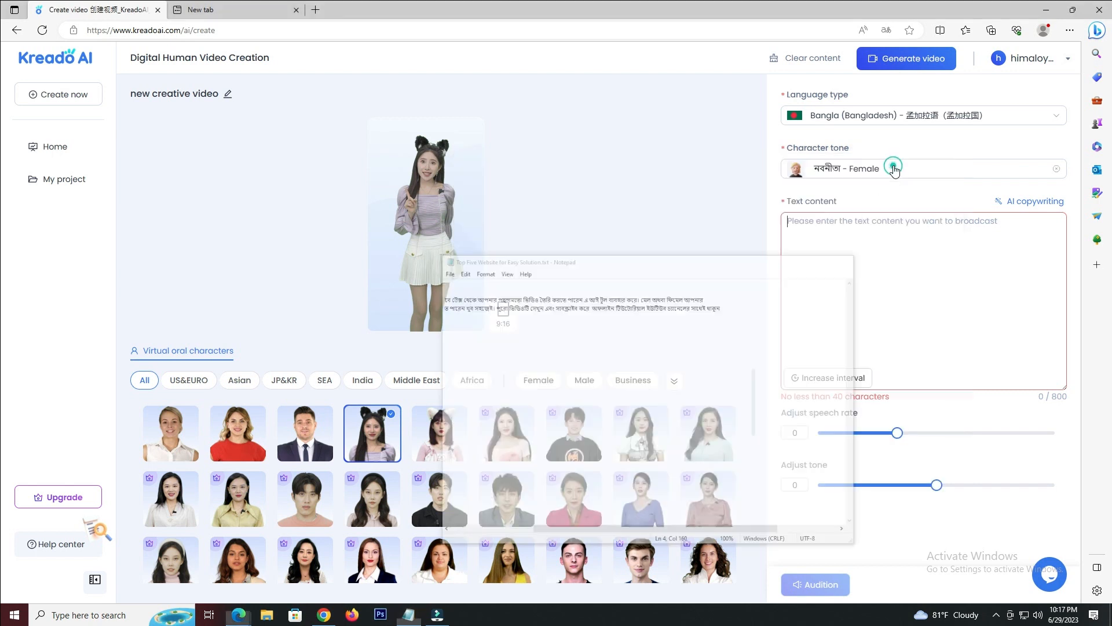
left_click(860, 240)
key("ctrl+v")
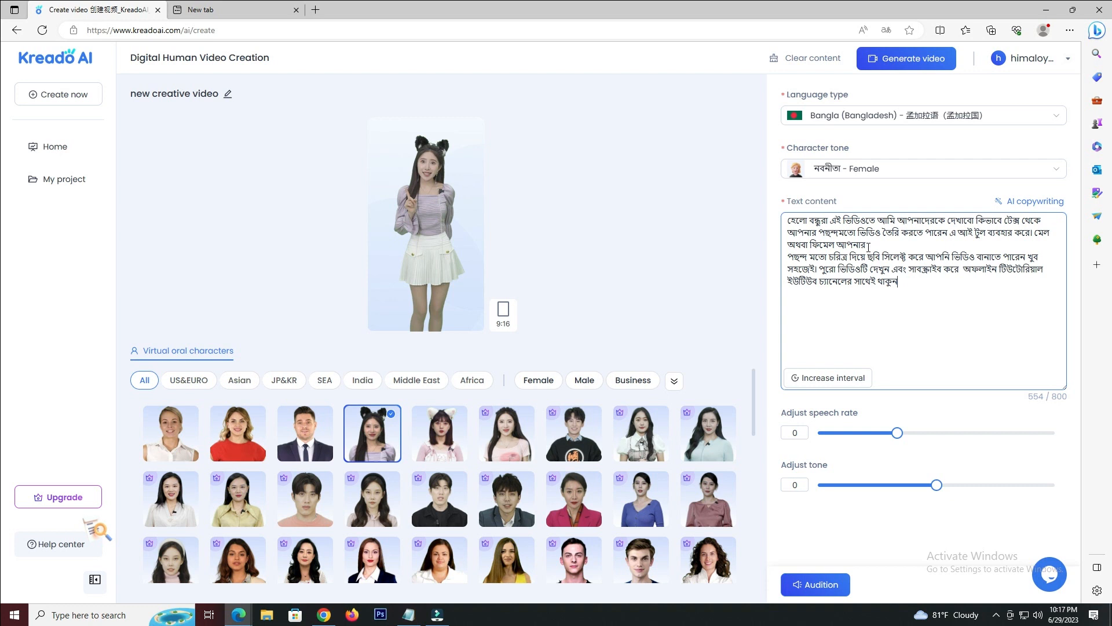
Step: Tidy the script by joining its broken line with a space and ending it with "।", and audition the voice
left_click(790, 253)
key("BackSpace")
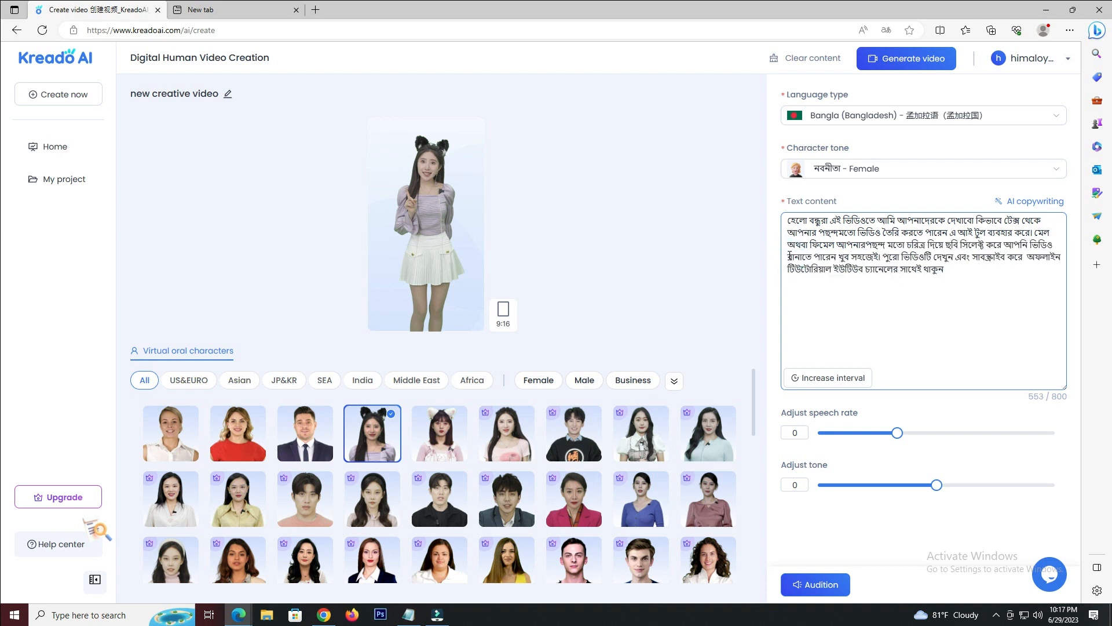
left_click(956, 270)
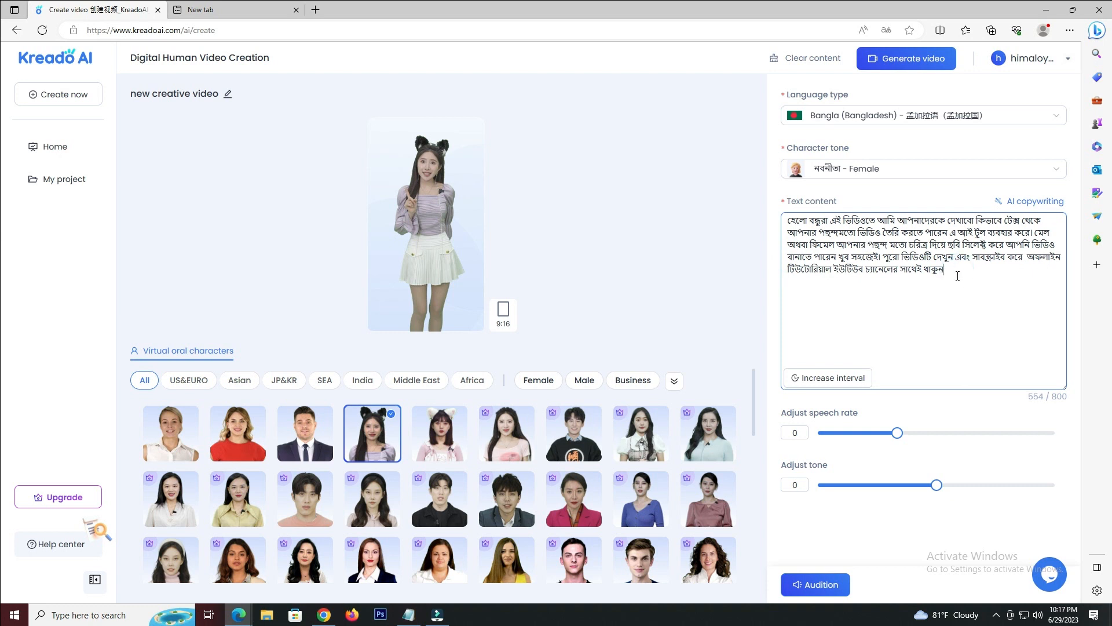
type("G")
key("BackSpace")
type("অ")
key("BackSpace")
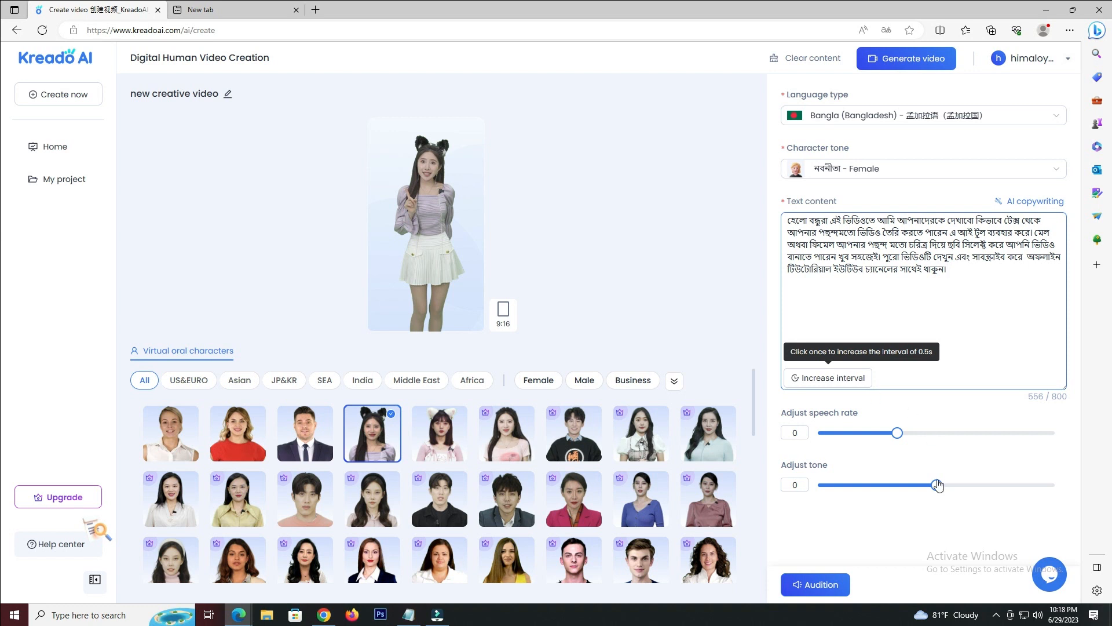
left_click(815, 586)
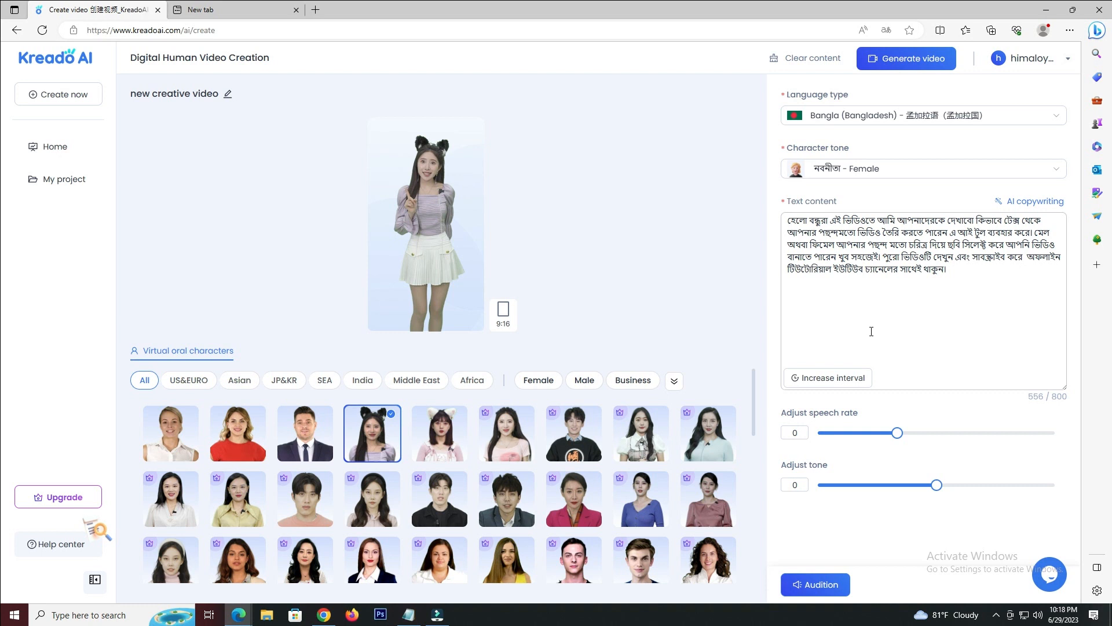
Step: Open Cristiano Ronaldo.docx in Word and replace the video's text content with its paragraph "Number 1: Five-Time Ballon d'Or Winner"
left_click(14, 614)
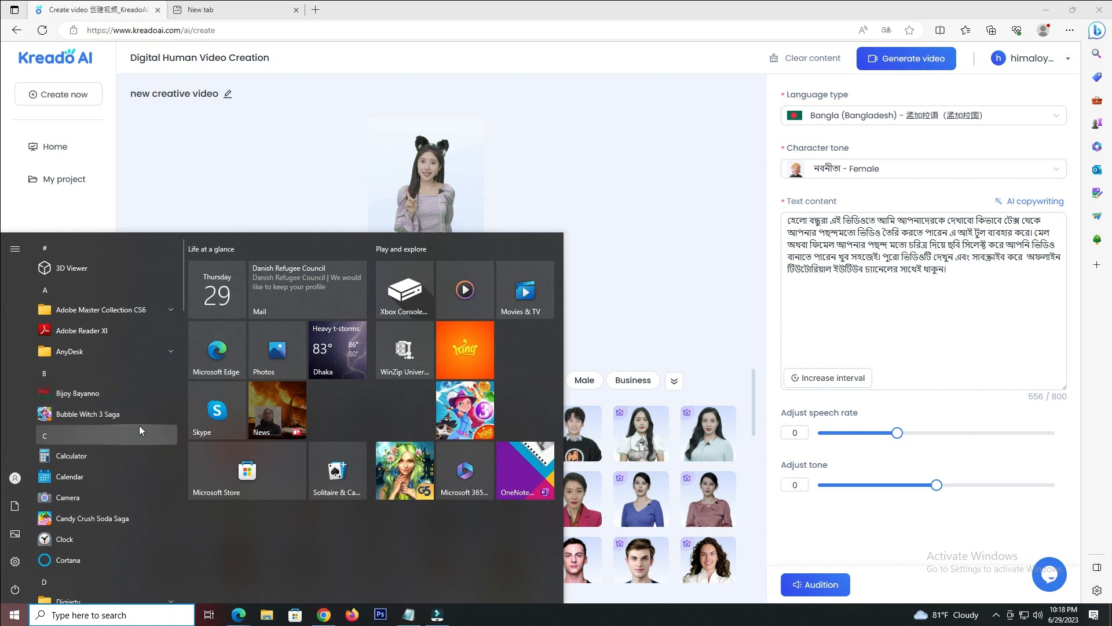
type("wo")
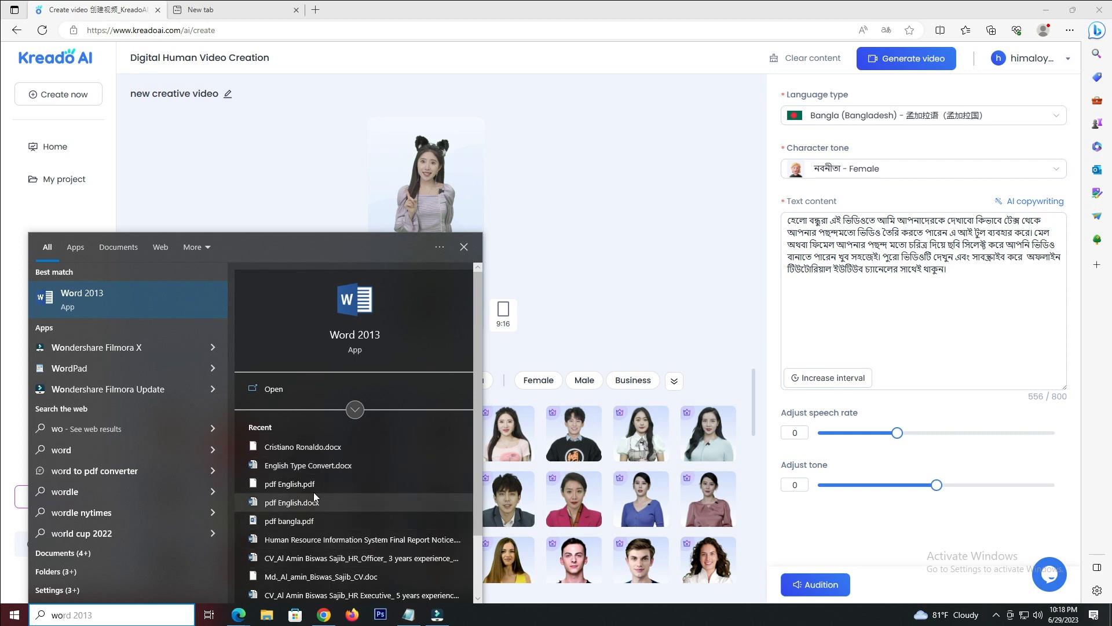
left_click(305, 447)
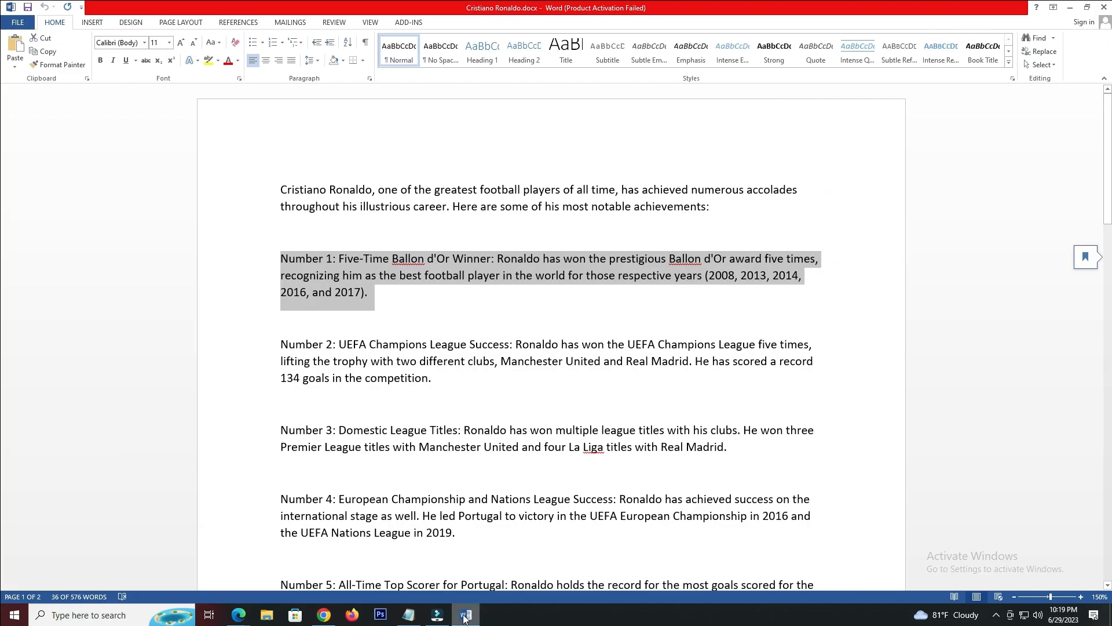
left_click(239, 614)
left_click(200, 585)
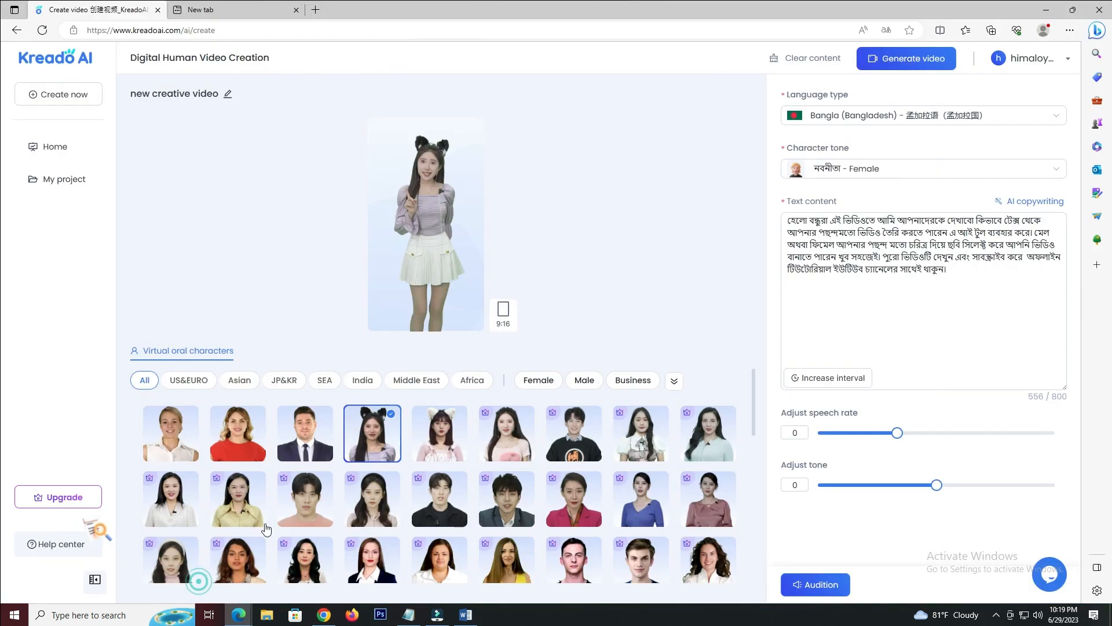
left_click_drag(947, 273, 744, 213)
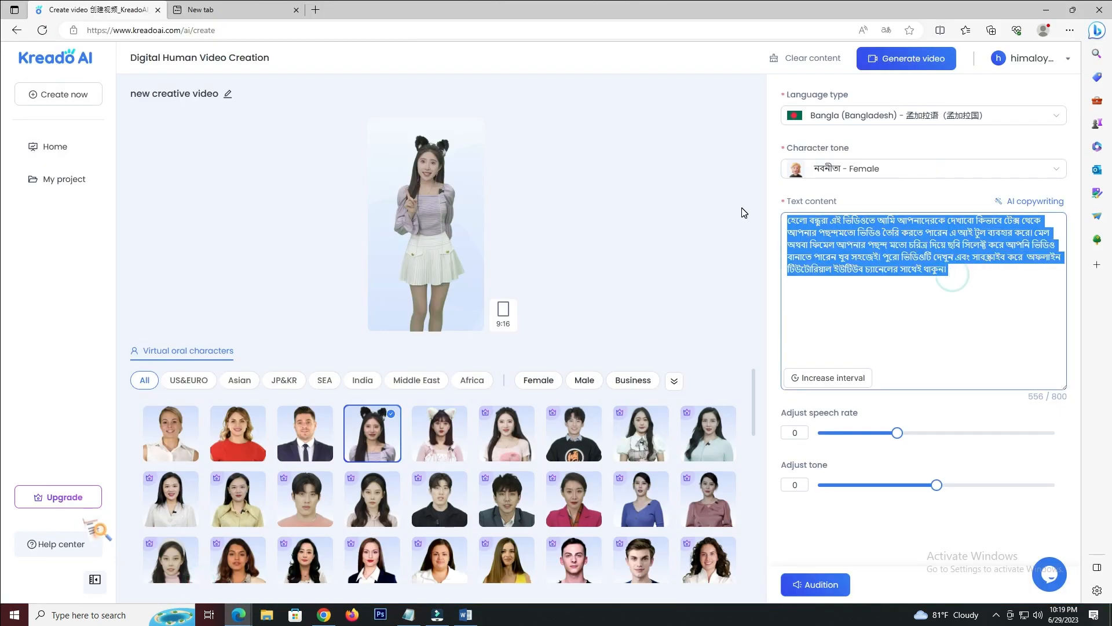
type("Number 1: Five-Time Ballon d'Or Winner: Ronaldo has won the prestigious Ballon d'Or award five times, recognizing him as the best football player in the world for those respective years (2008, 2013, 2014, 2016, and 2017).")
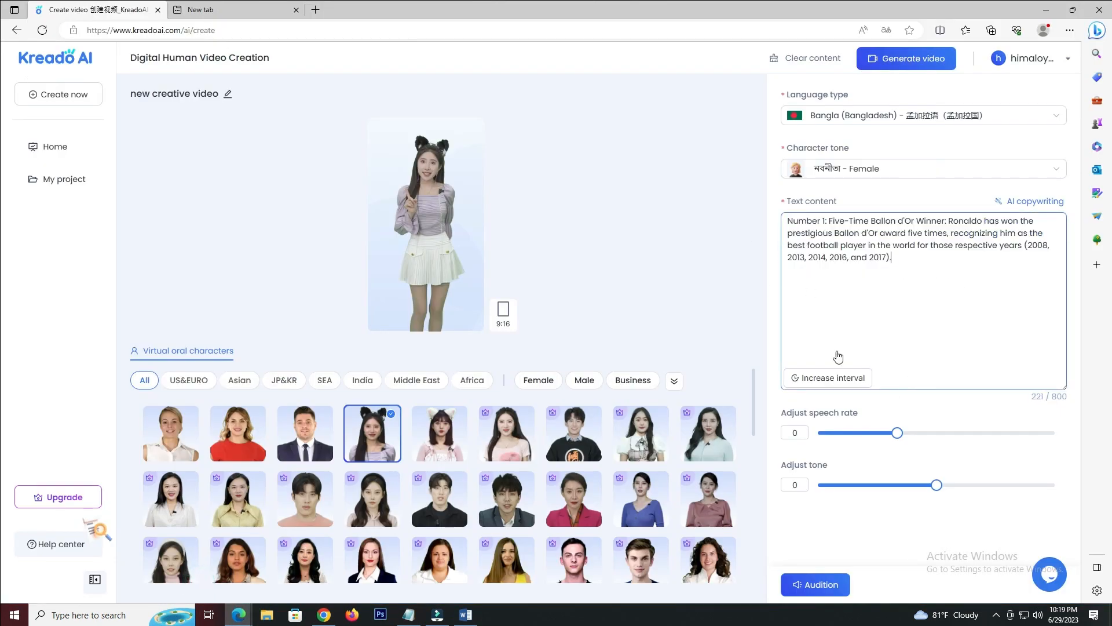
Step: Audition the English paragraph with the Bangla voice and look at the available language types
left_click(819, 582)
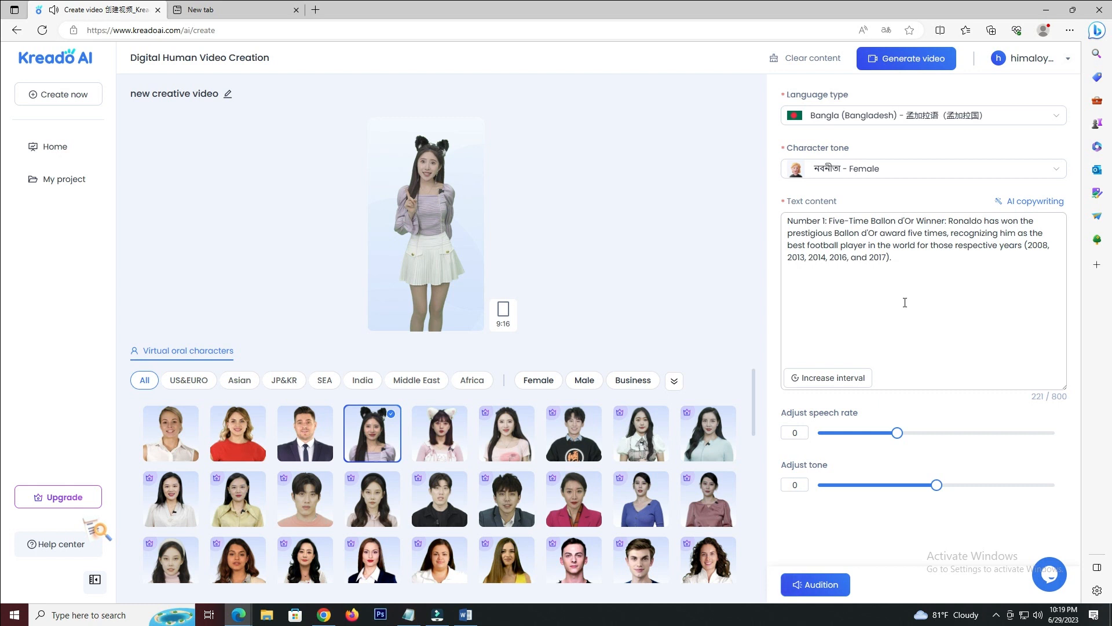
left_click(814, 583)
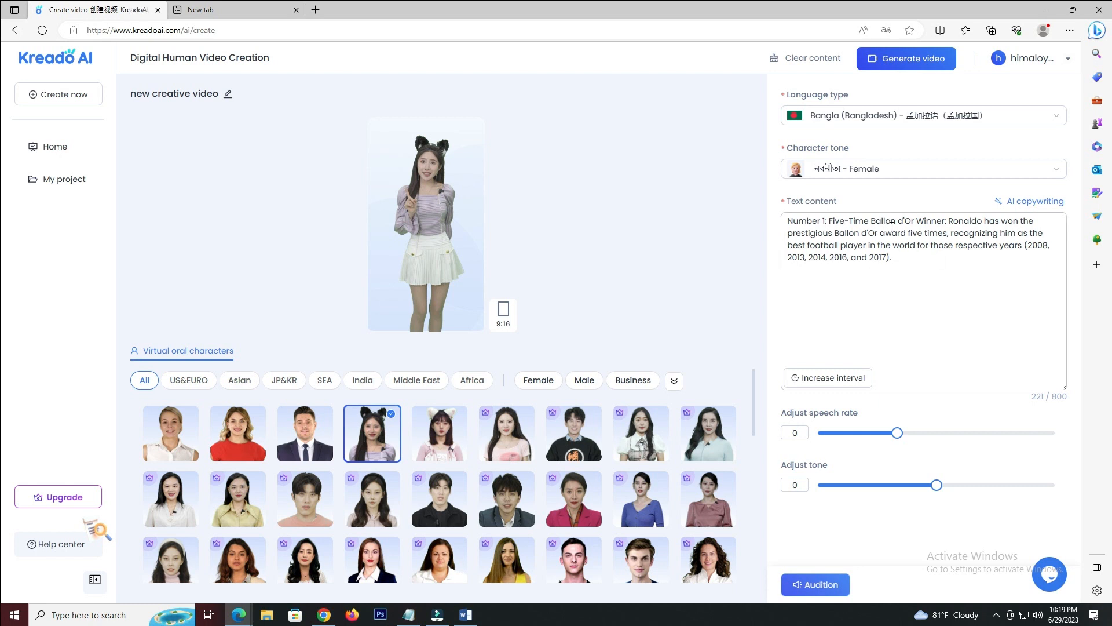
left_click(934, 118)
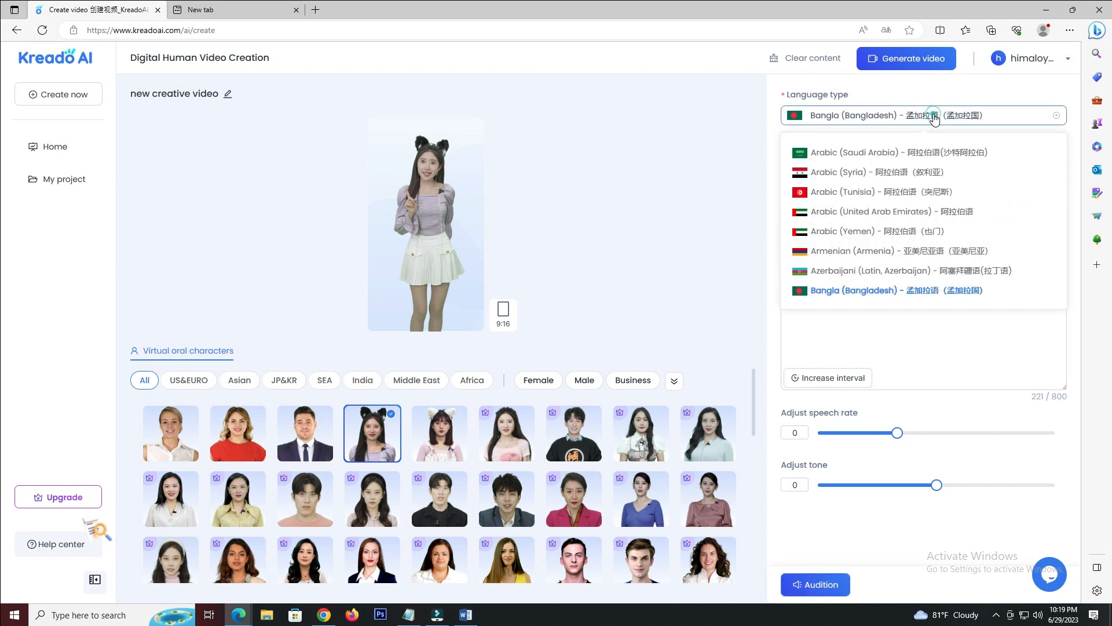
left_click(931, 115)
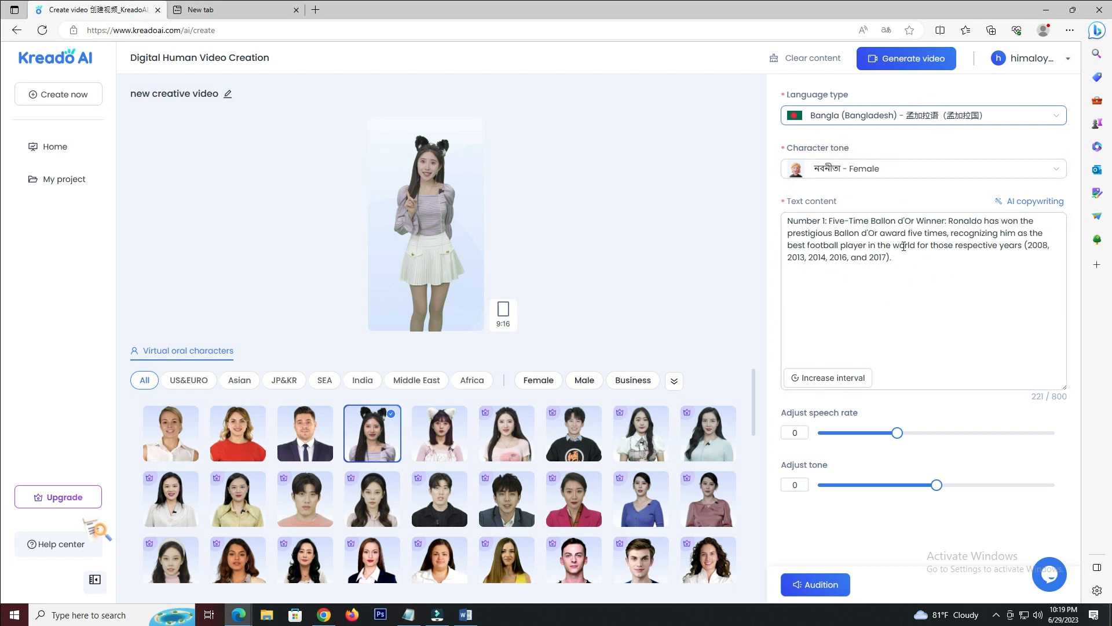
Step: Put the Bangla script back as the text content in place of the English paragraph
triple_click(903, 265)
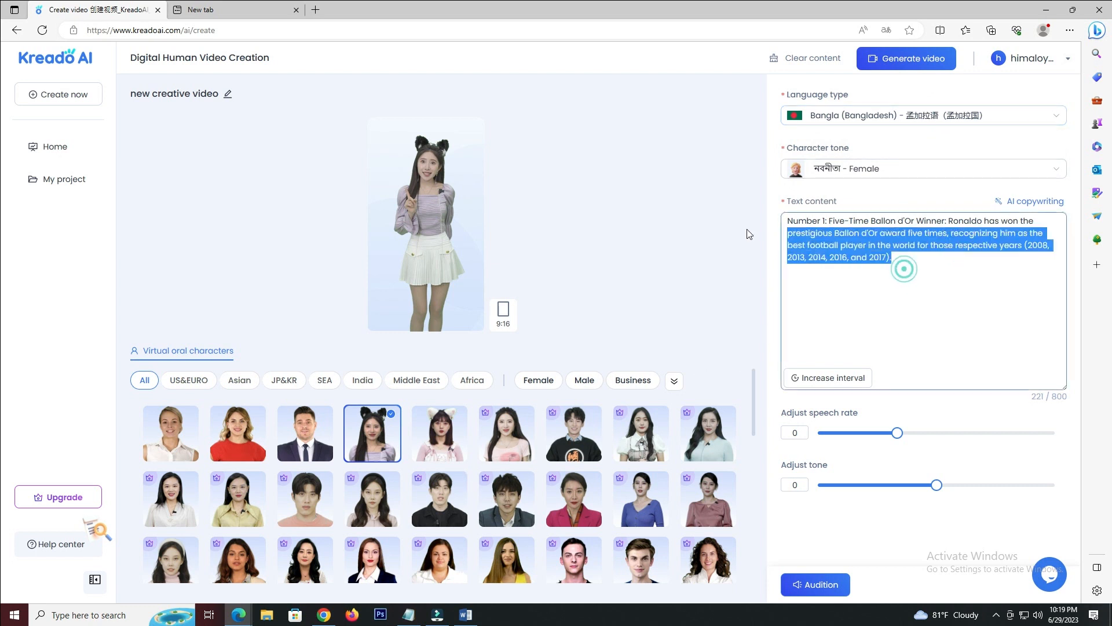
key("ctrl+v")
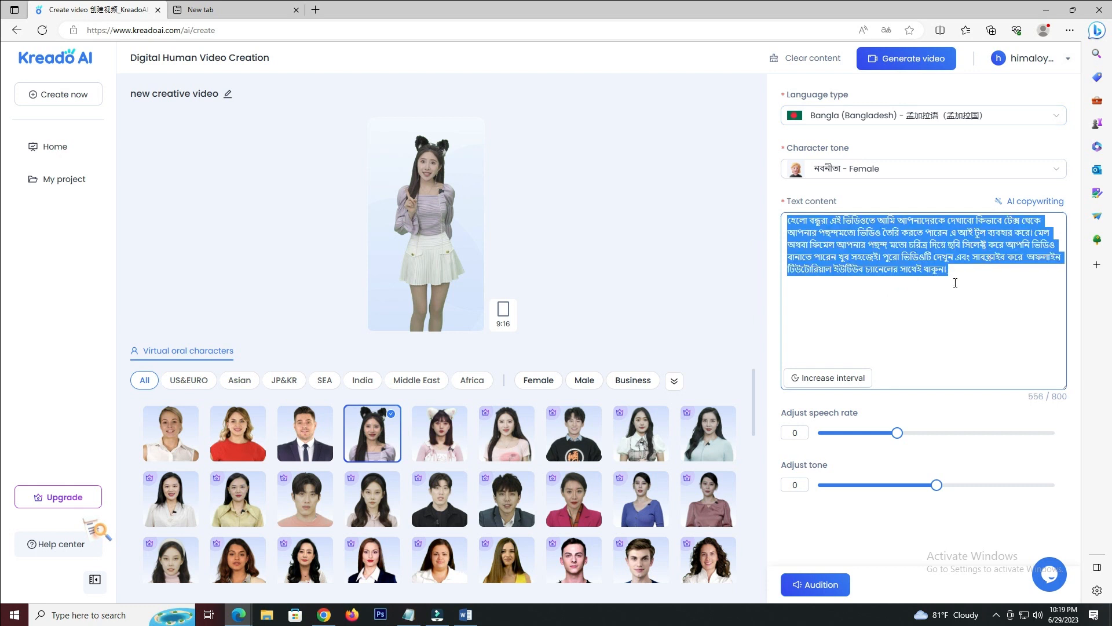
left_click(960, 278)
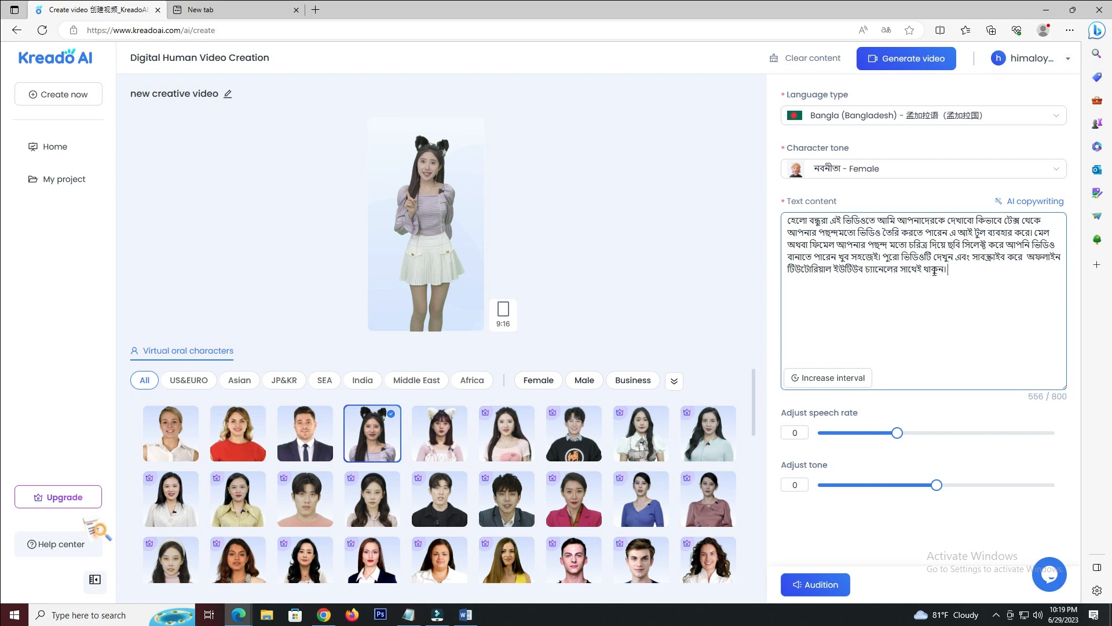
Step: Generate the video and play the finished "new creative video" from the project list
left_click(910, 61)
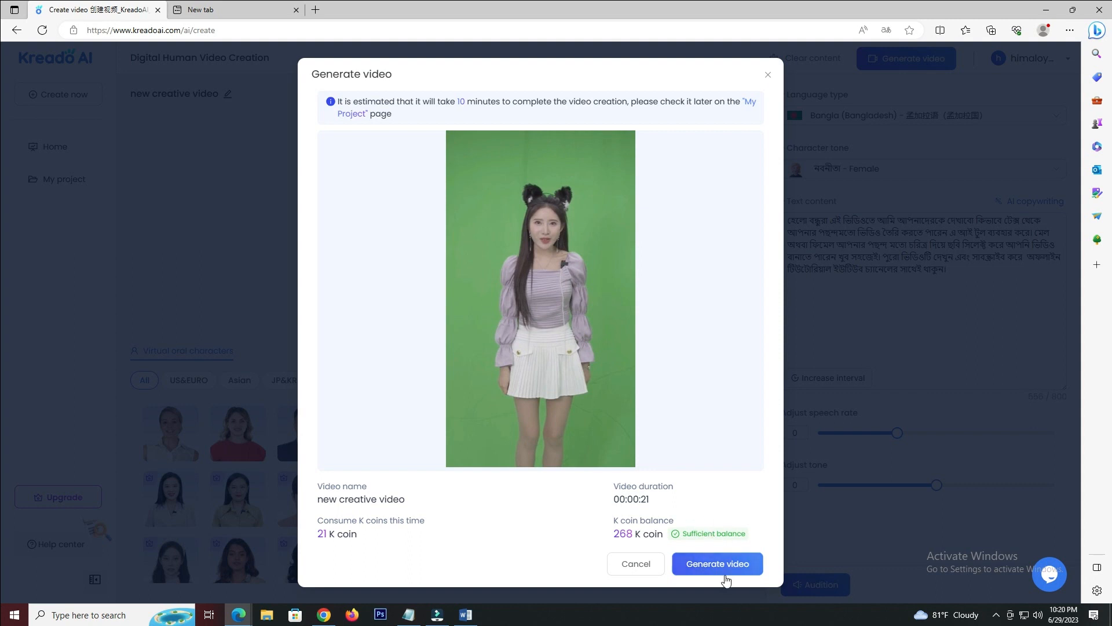
left_click(709, 565)
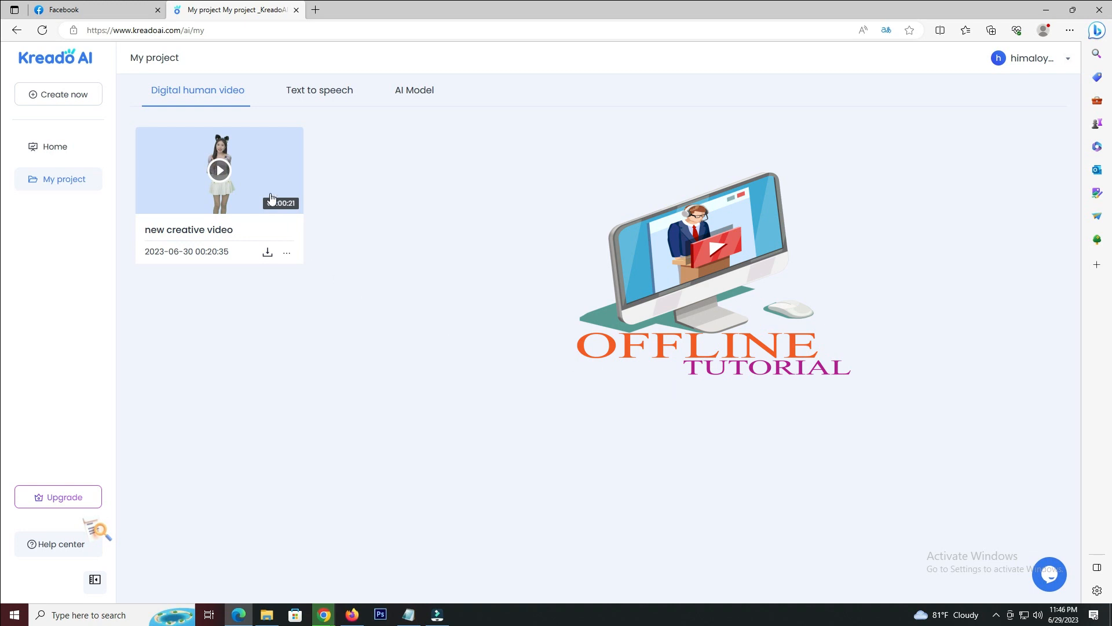
left_click(244, 159)
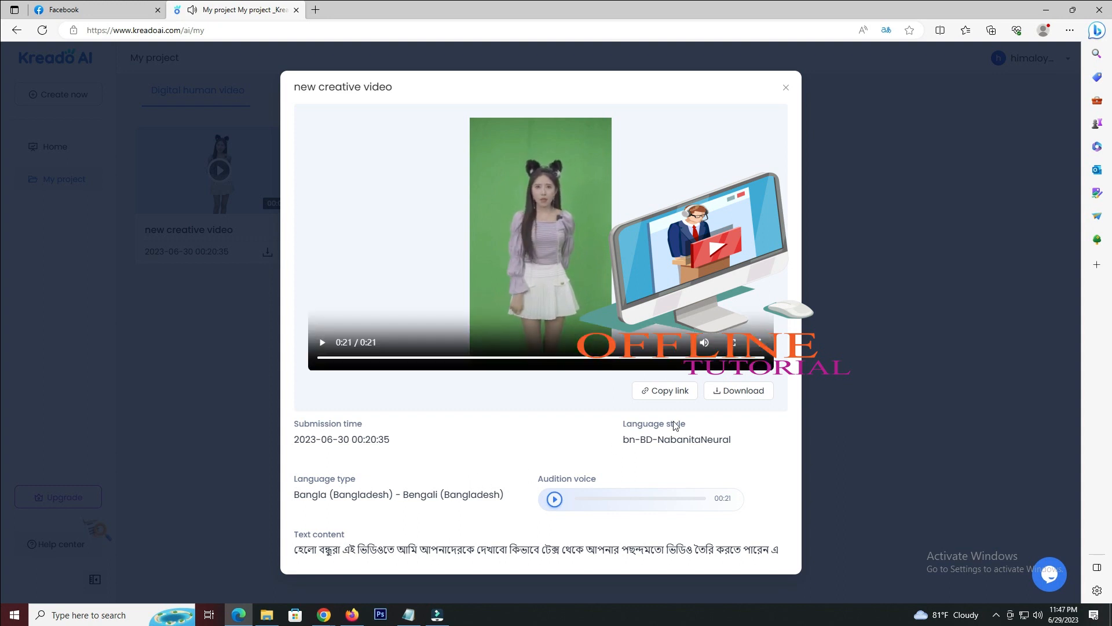
Step: Download the generated video, play new creative video (1).mp4 from the Downloads folder, and close the video details
left_click(721, 394)
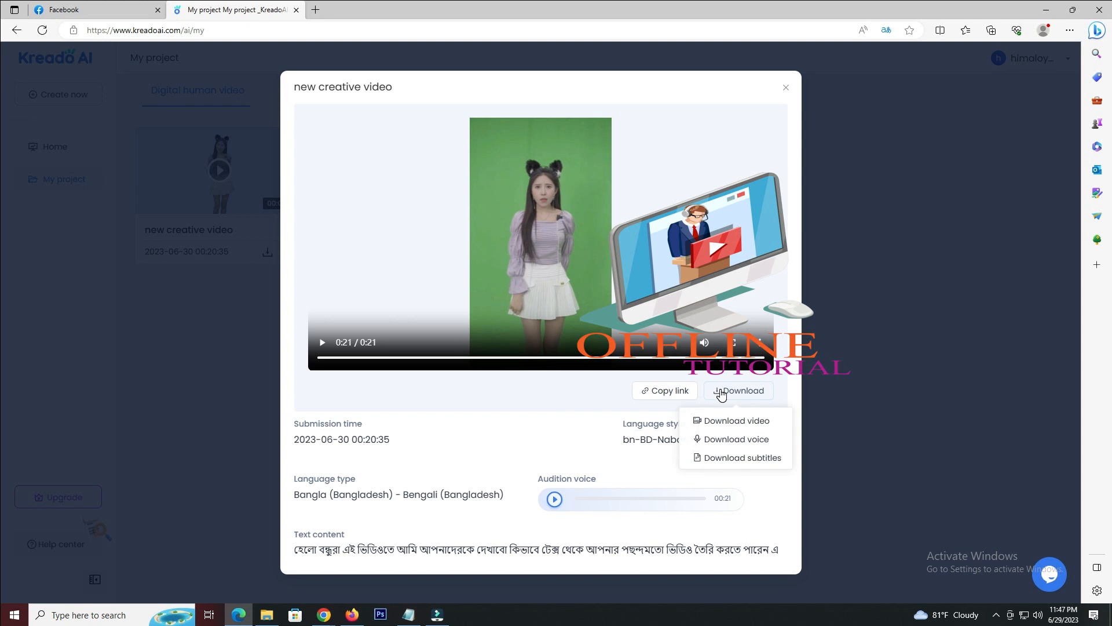
left_click(729, 421)
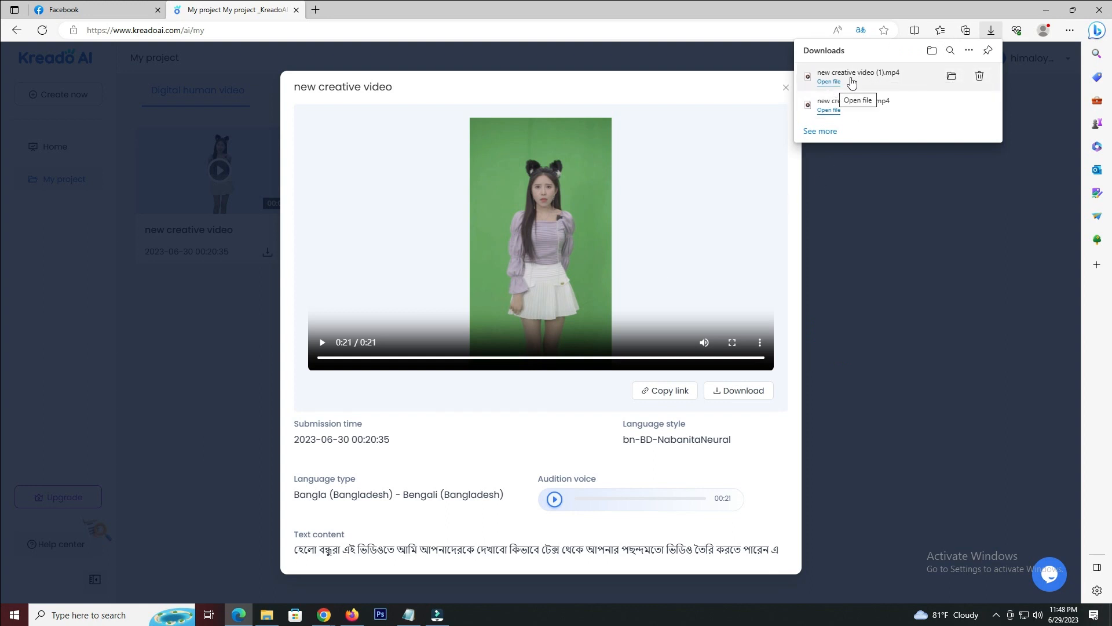
left_click(951, 76)
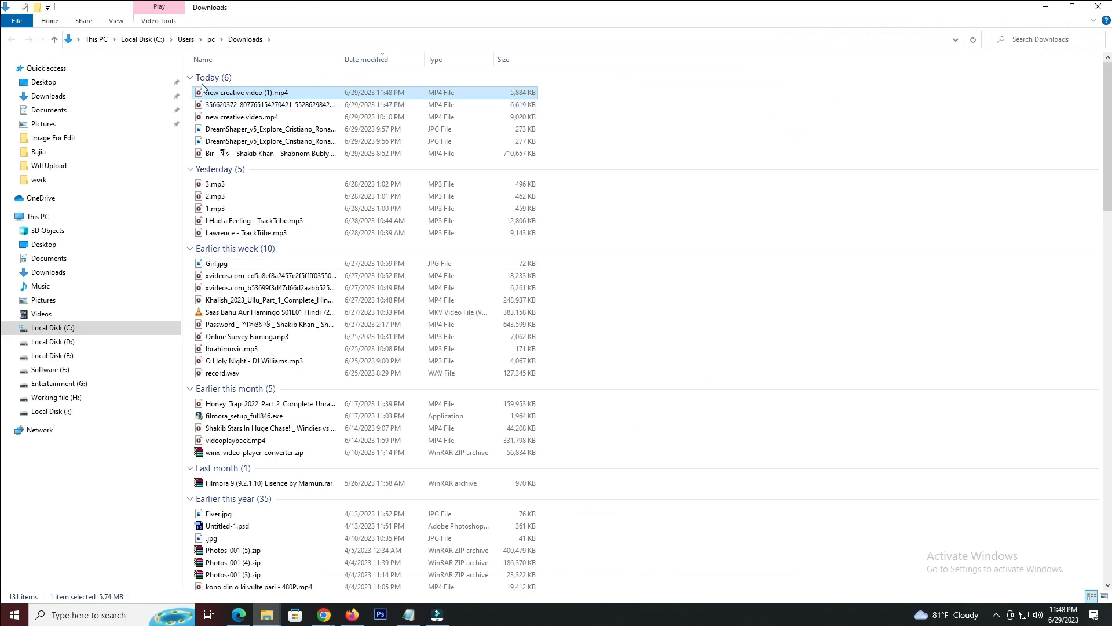
double_click(226, 93)
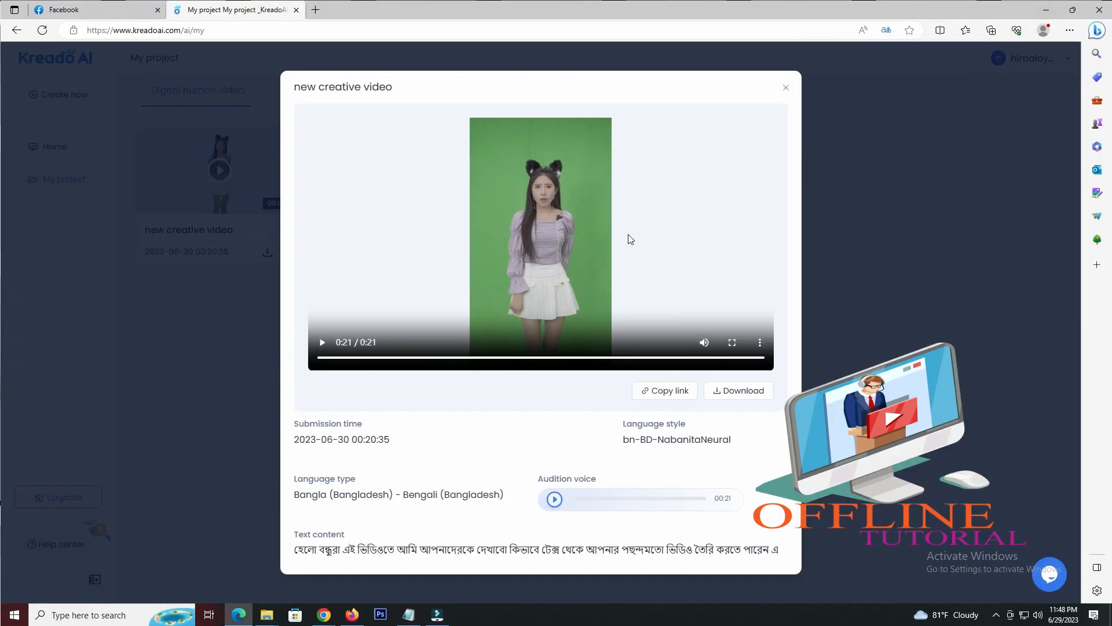
left_click(789, 88)
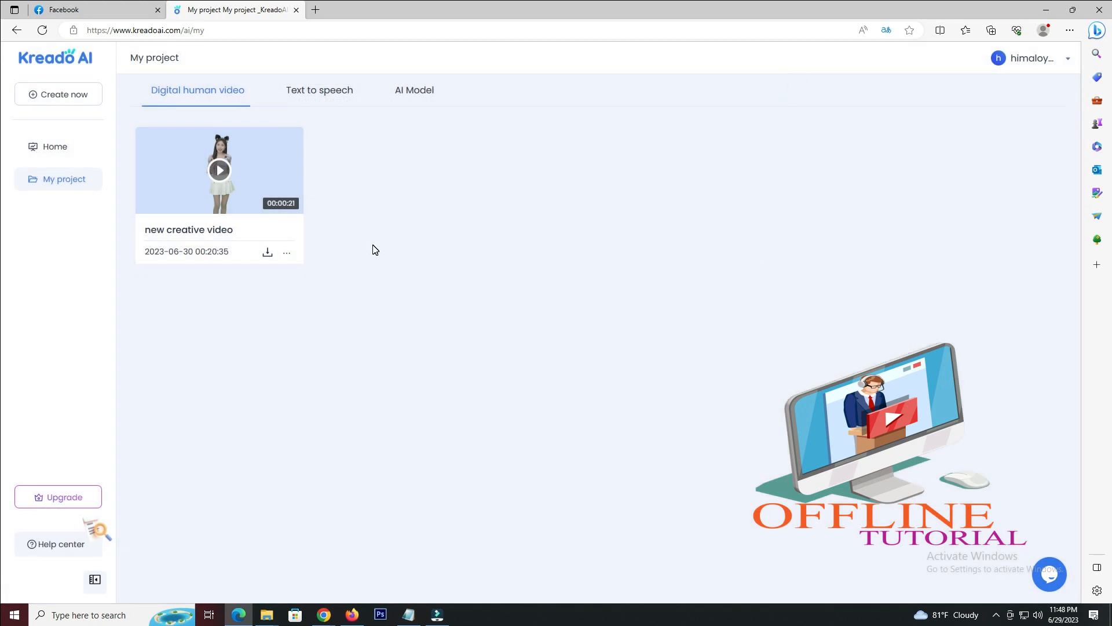
Step: Look at the text-to-speech projects and the AI text dubbing form, and return to the project list
left_click(322, 96)
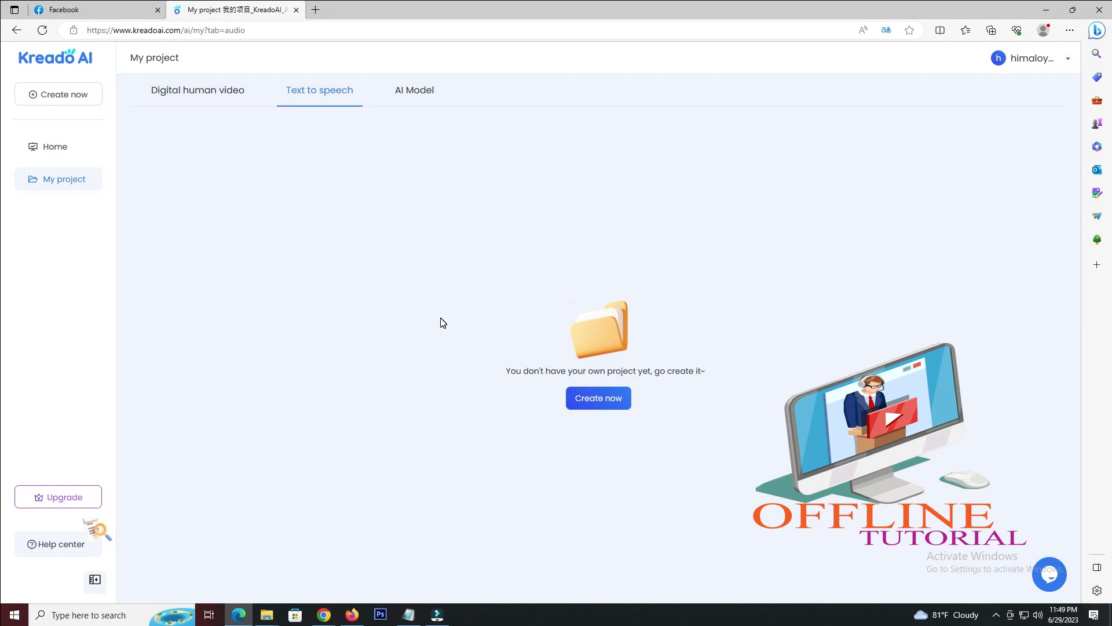
left_click(603, 397)
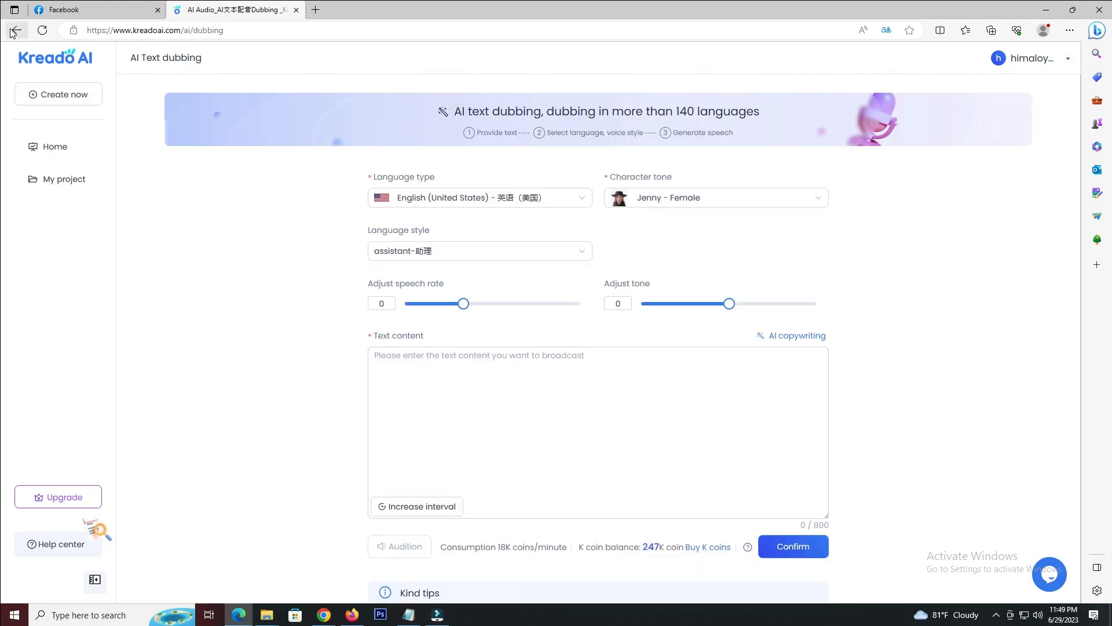
scroll(633, 393, "down", 1)
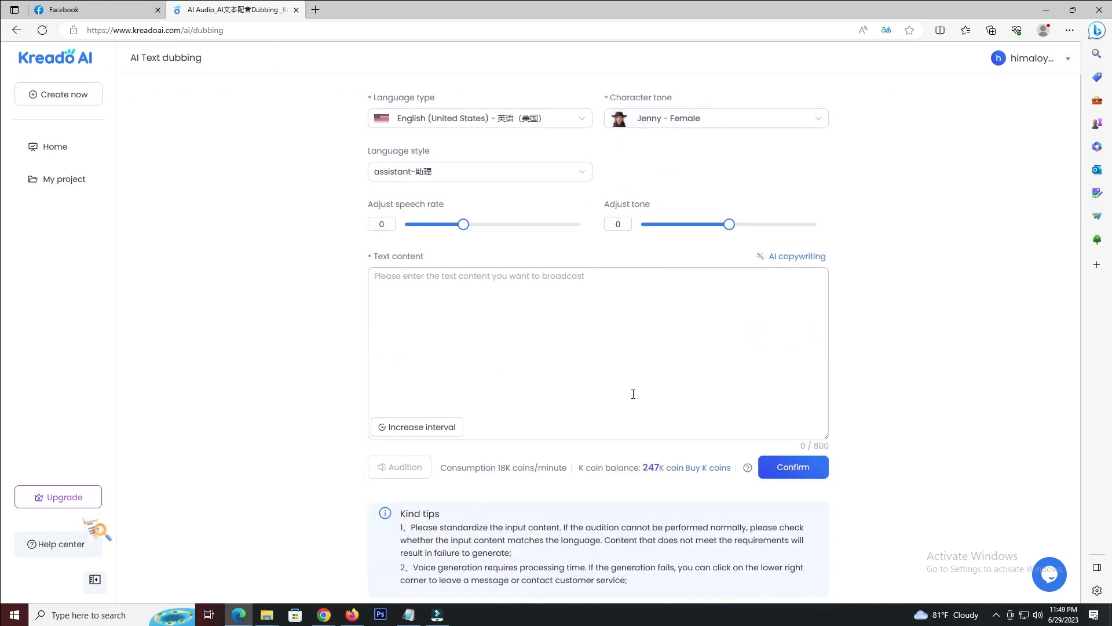
left_click(484, 293)
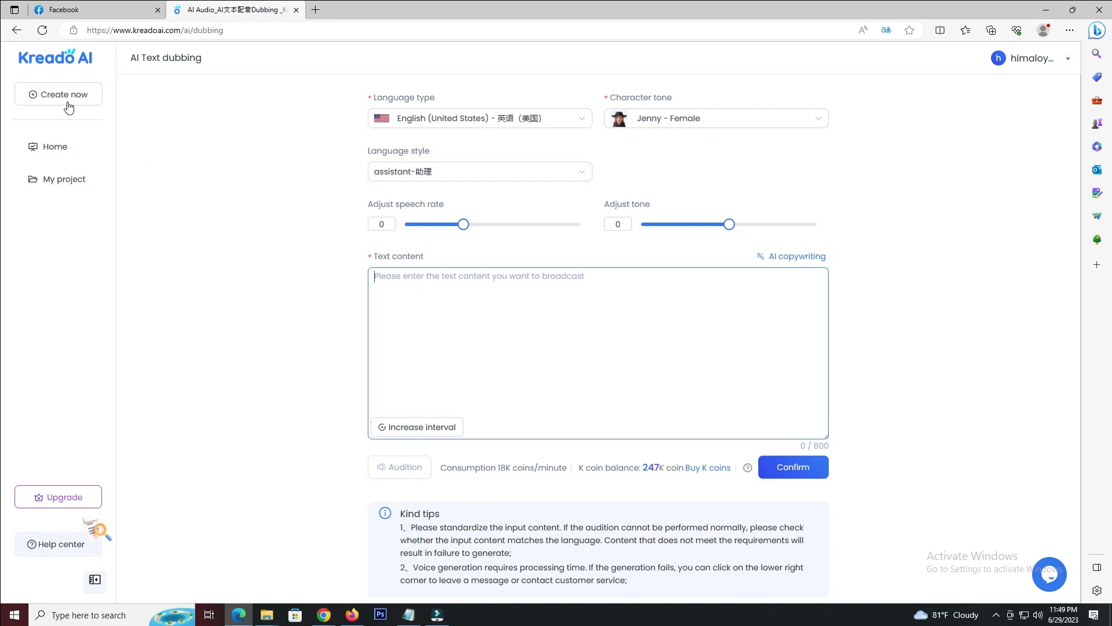
left_click(16, 31)
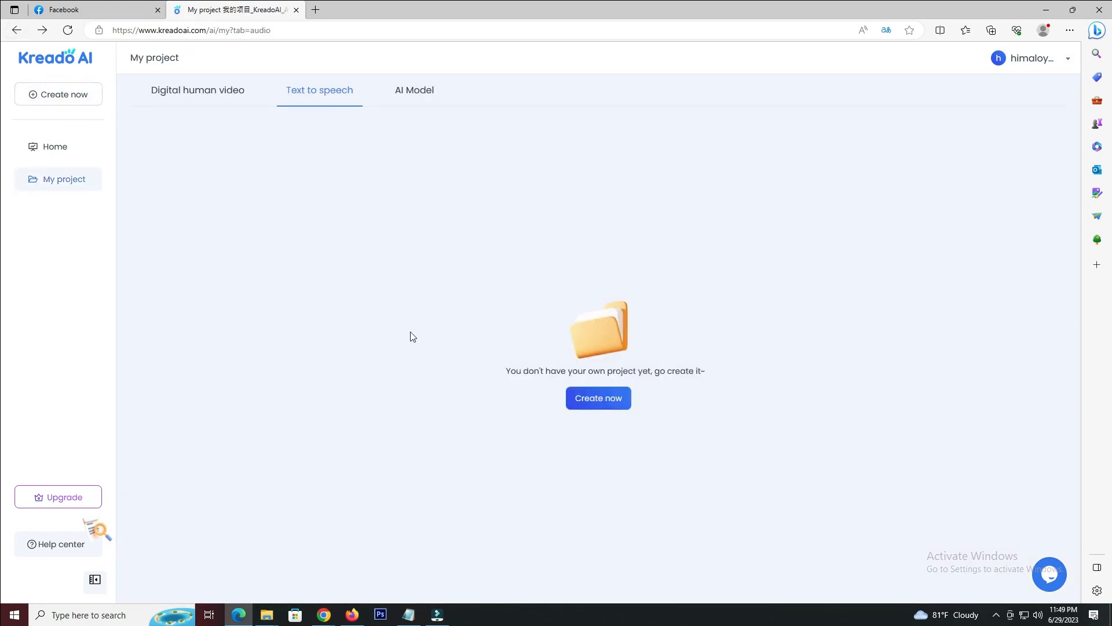